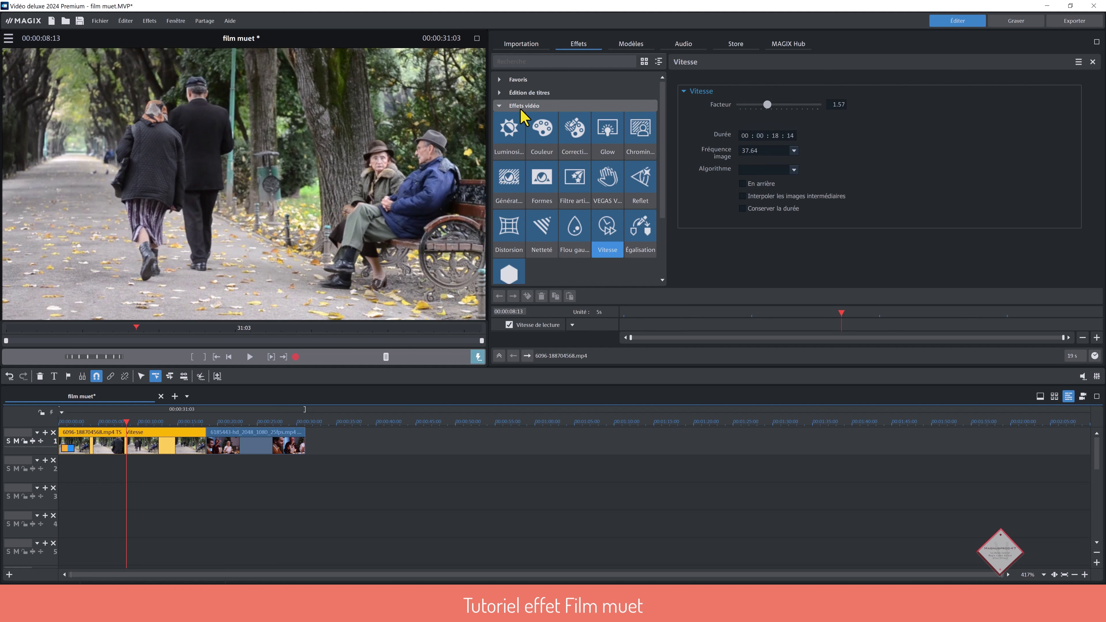
# Step: Turn both video clips black and white by setting the Couleur effect's saturation to -100 on each
pyautogui.click(542, 139)
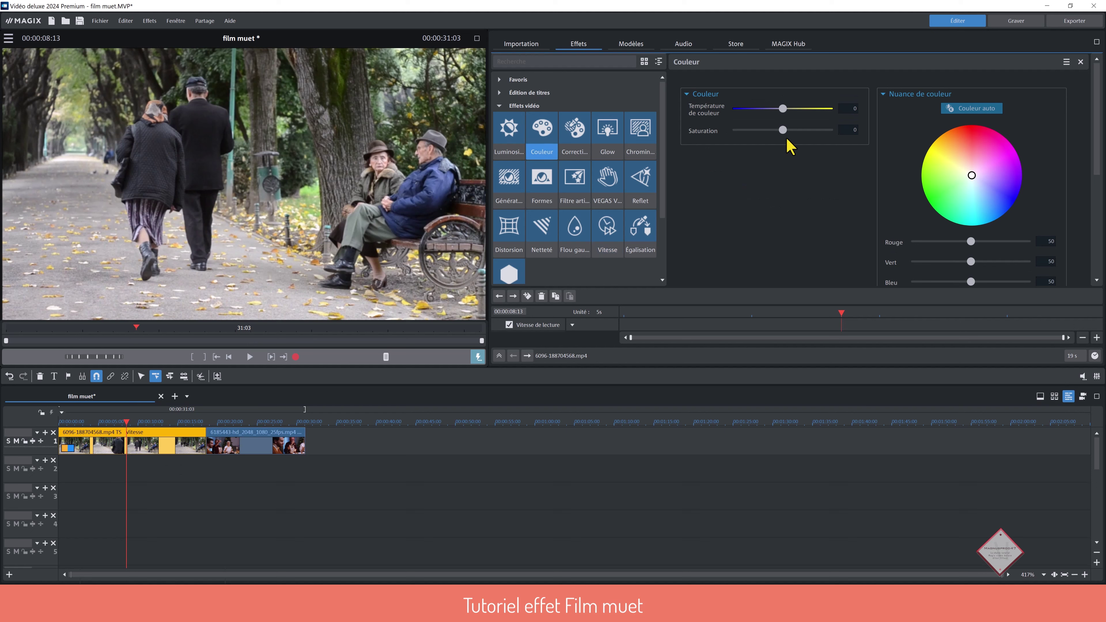
pyautogui.moveTo(782, 130); pyautogui.dragTo(710, 134)
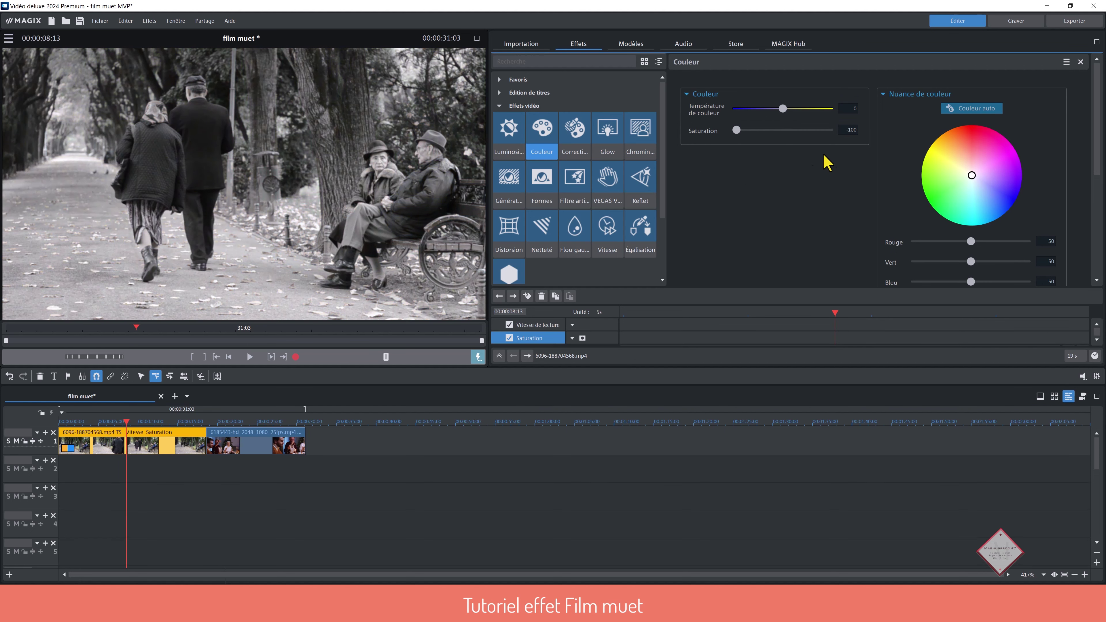
pyautogui.click(261, 442)
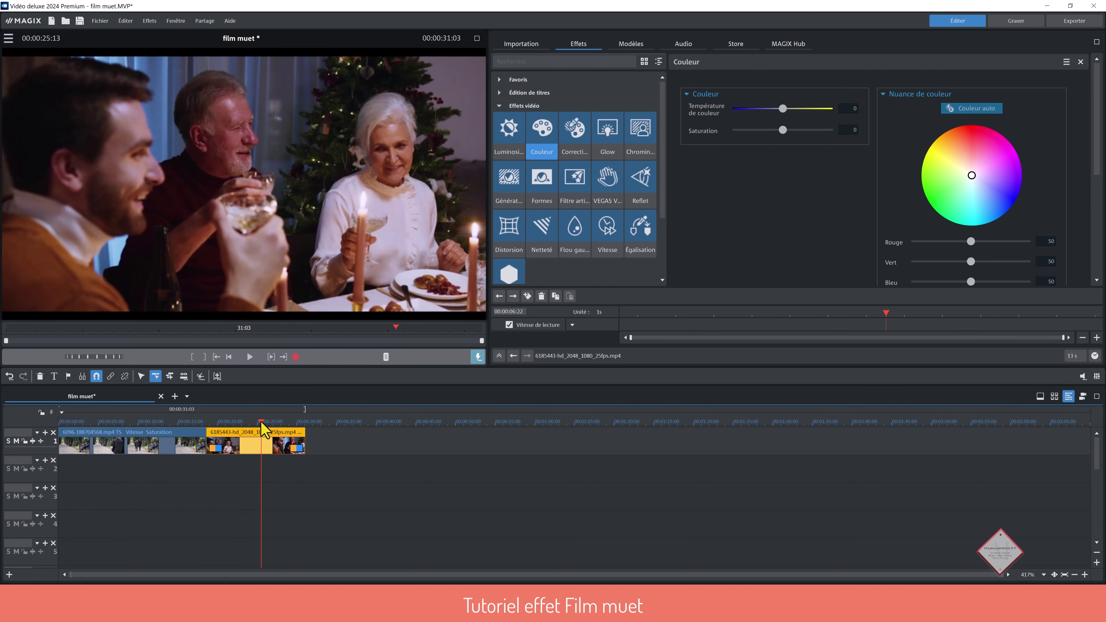
pyautogui.moveTo(783, 130); pyautogui.dragTo(737, 132)
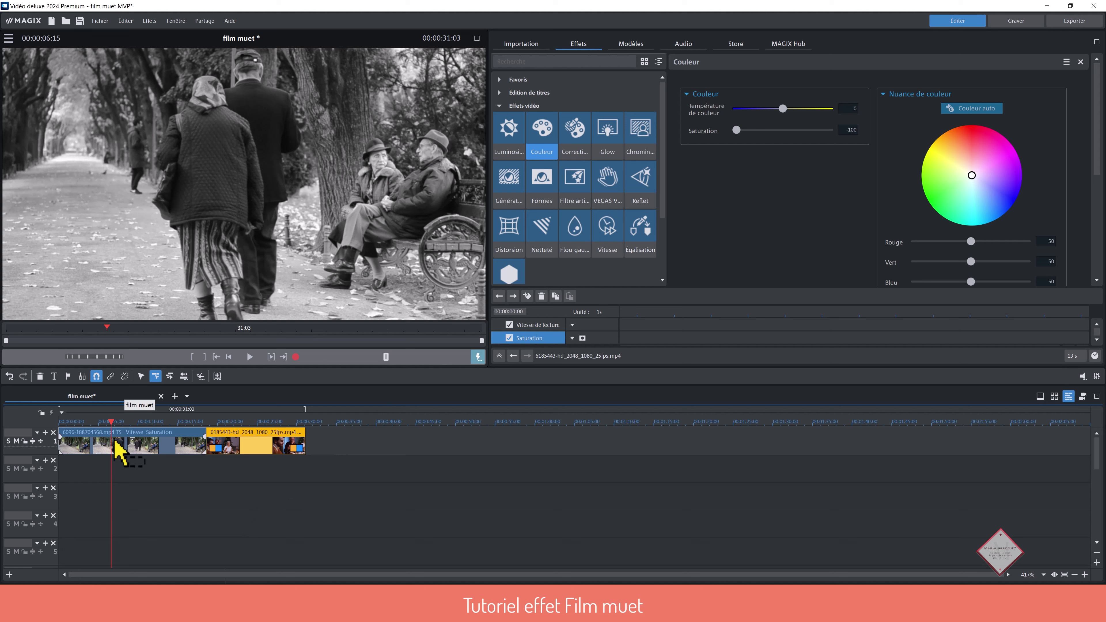
# Step: Open the Taille/Position/Rotation effect for the first clip at 00:00:00:00 and reduce the preview zoom to 75%
pyautogui.click(117, 448)
pyautogui.moveTo(111, 420)
pyautogui.mouseDown()
pyautogui.moveTo(166, 420)
pyautogui.moveTo(110, 419)
pyautogui.mouseUp()
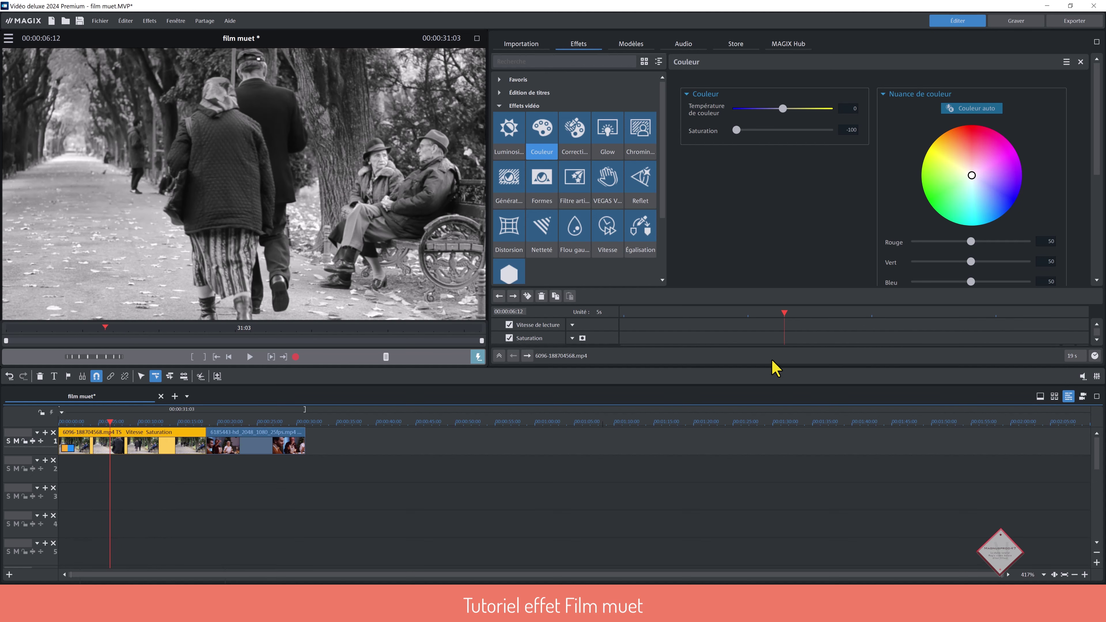
pyautogui.moveTo(784, 312); pyautogui.dragTo(623, 311)
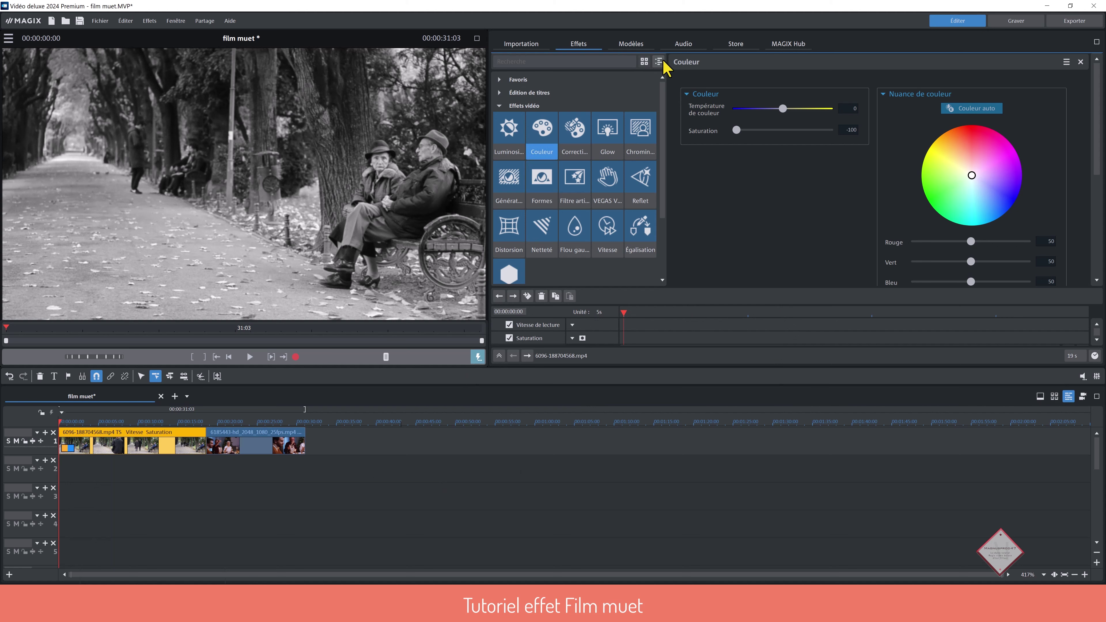
pyautogui.click(593, 107)
pyautogui.click(536, 121)
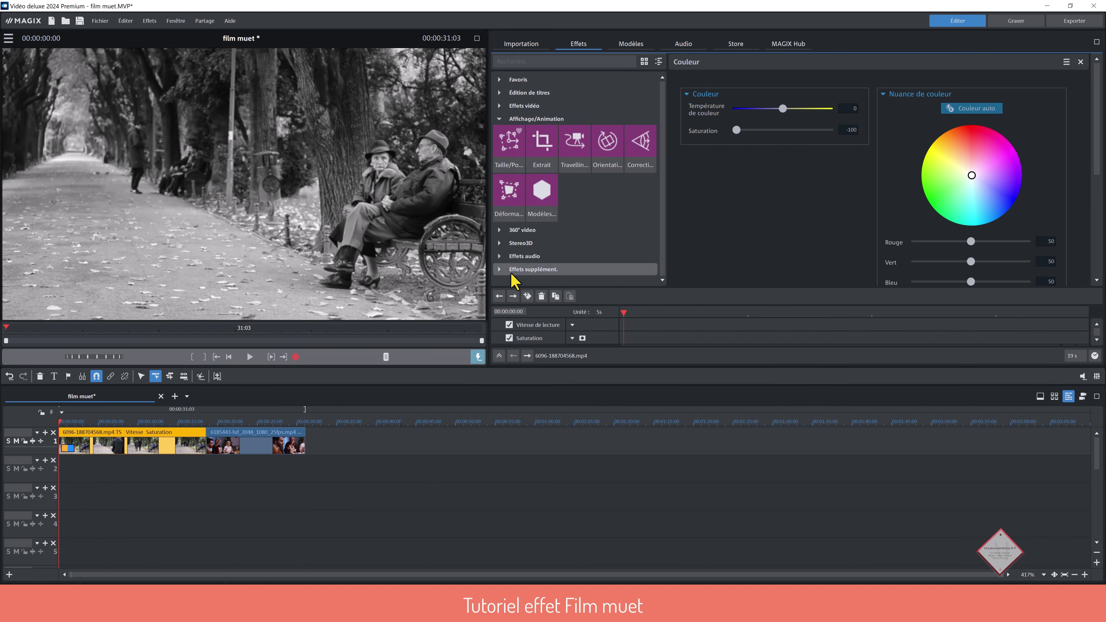
pyautogui.click(518, 162)
pyautogui.click(698, 85)
pyautogui.click(8, 38)
pyautogui.click(25, 138)
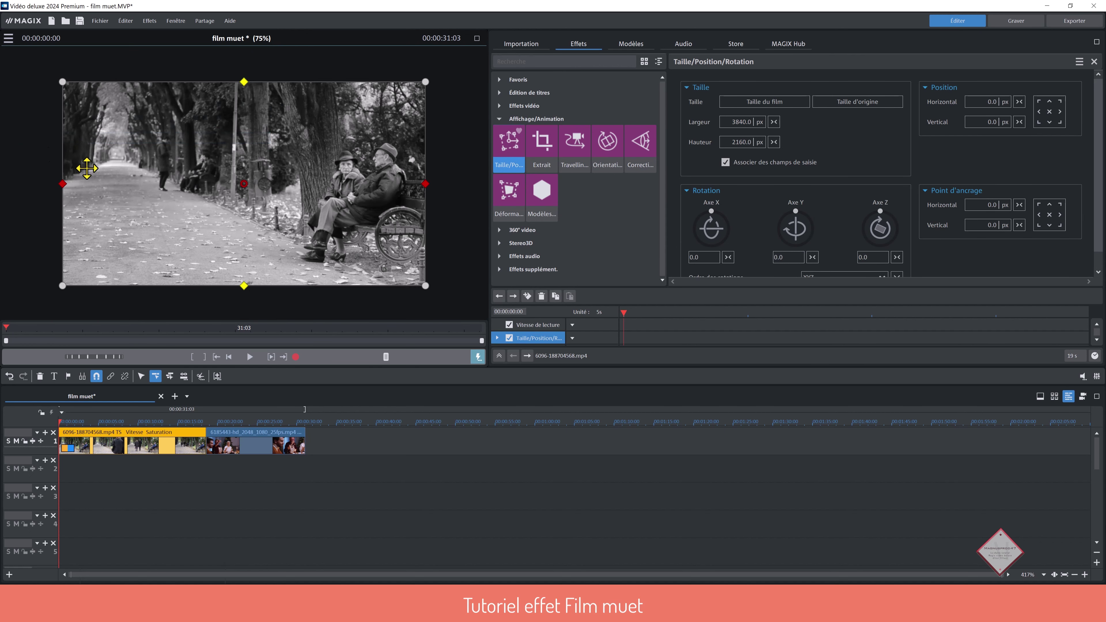
# Step: Enlarge the first clip to 4181.2 × 2351.9 px and add a Taille/Position/Rotation keyframe at its start
pyautogui.moveTo(759, 124); pyautogui.dragTo(603, 55)
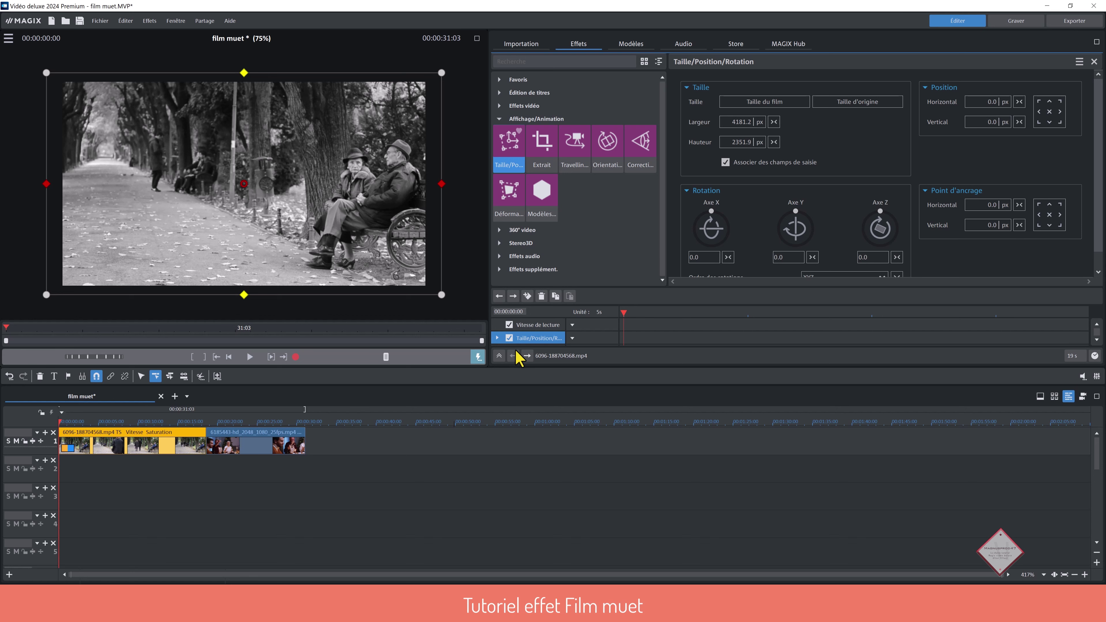
pyautogui.click(526, 296)
# Step: Keyframe small position shifts through the clip's first second, beginning with vertical -28 px at 00:00:00:03, and reset both positions to 0 at 00:00:01:01
pyautogui.press('Right')
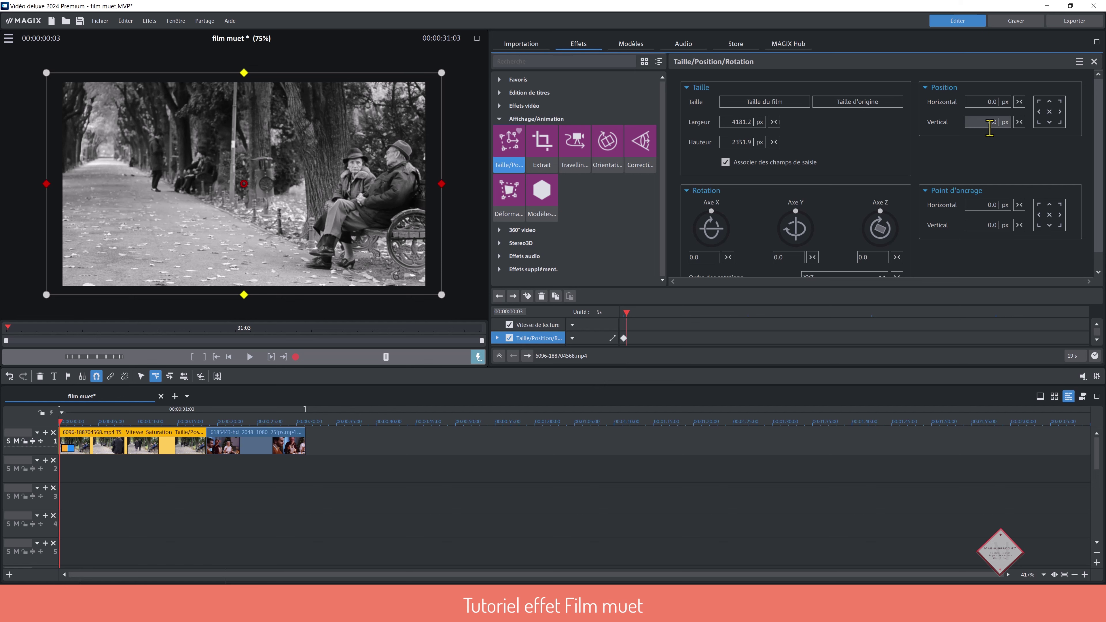
pyautogui.moveTo(989, 127); pyautogui.dragTo(993, 151)
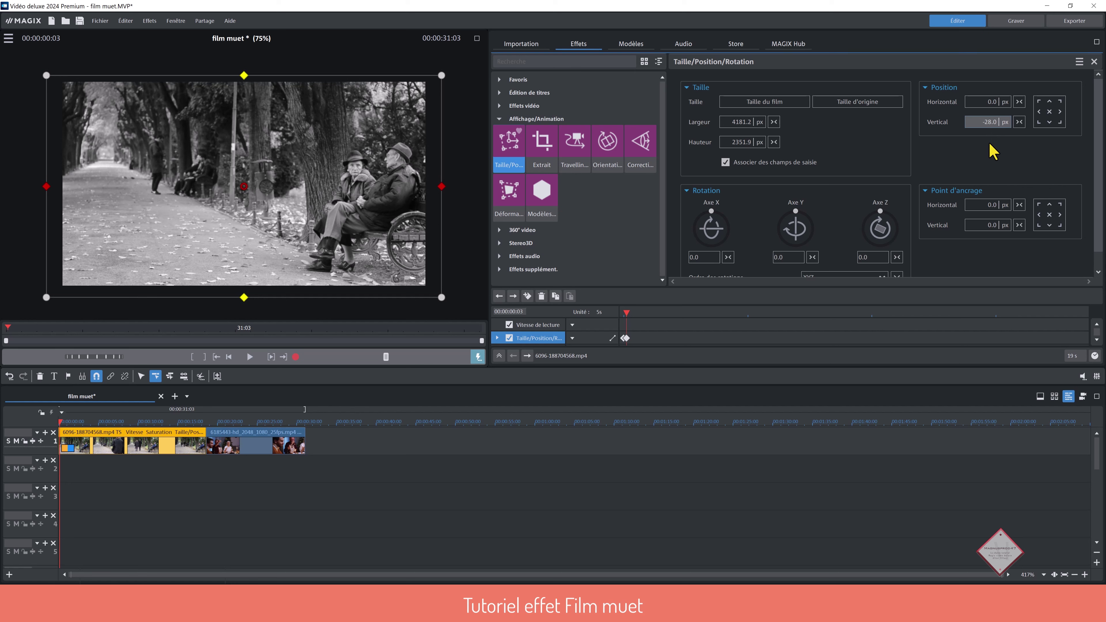
pyautogui.moveTo(993, 150); pyautogui.dragTo(1038, 200)
pyautogui.click(644, 313)
pyautogui.moveTo(259, 199); pyautogui.dragTo(247, 204)
pyautogui.press('Right')
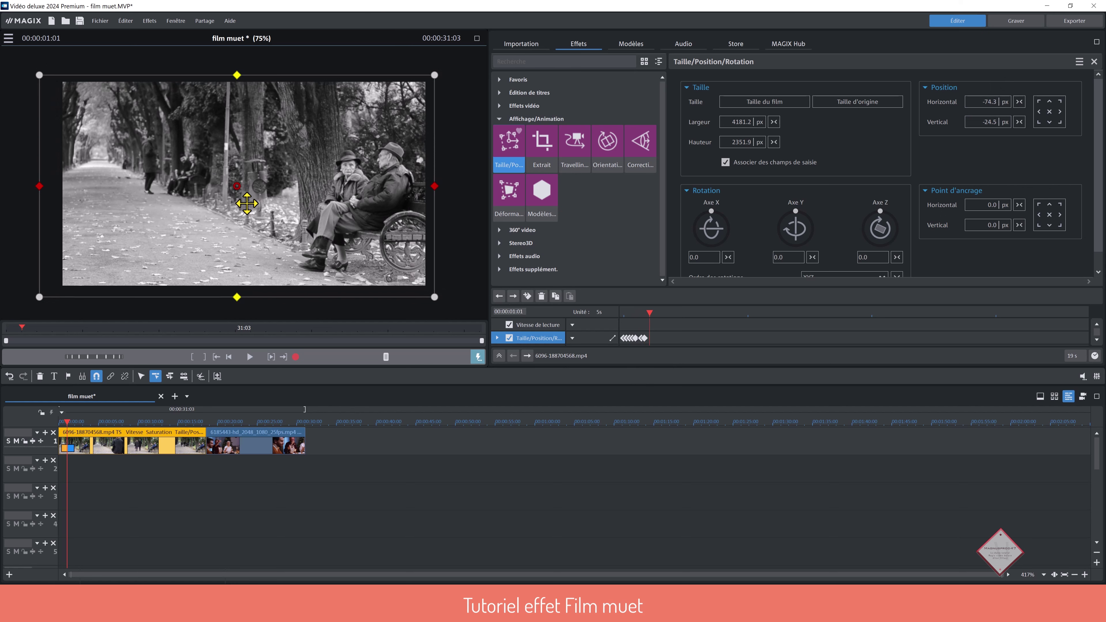
pyautogui.click(1019, 101)
pyautogui.click(1019, 122)
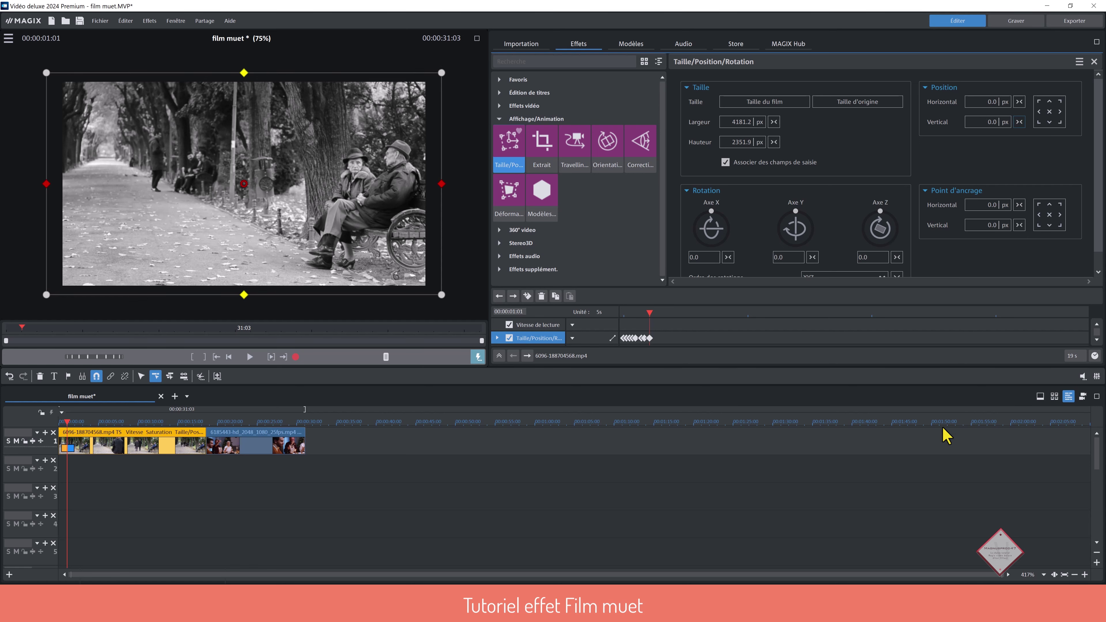
# Step: Play back the opening shake from the start of the first clip
pyautogui.click(881, 512)
pyautogui.click(205, 442)
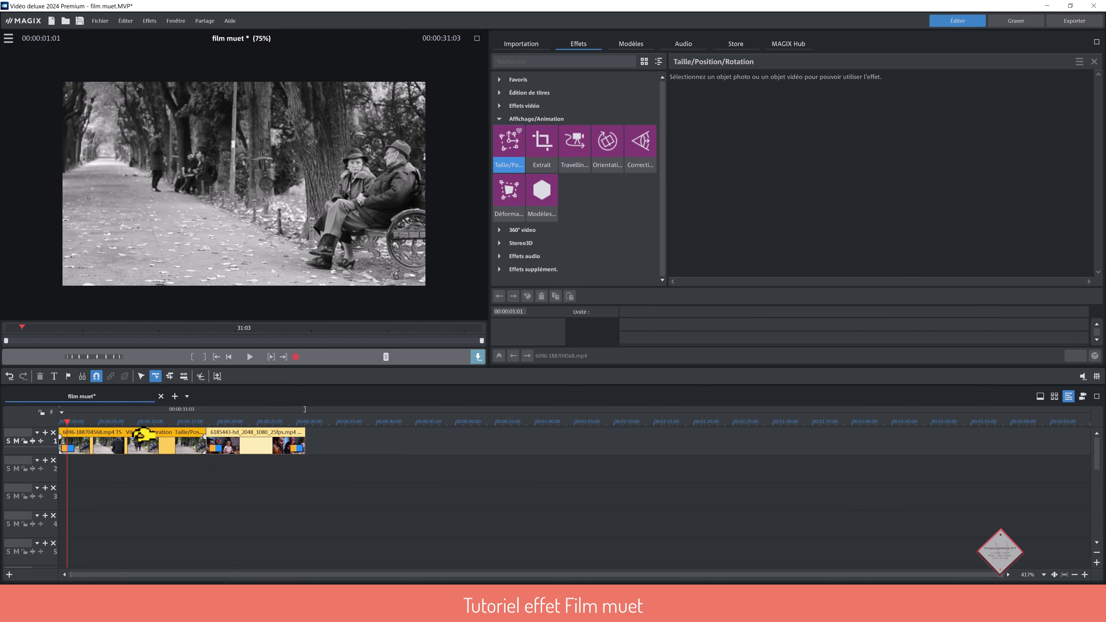
pyautogui.click(59, 420)
pyautogui.press('space')
pyautogui.press('space')
pyautogui.press('space')
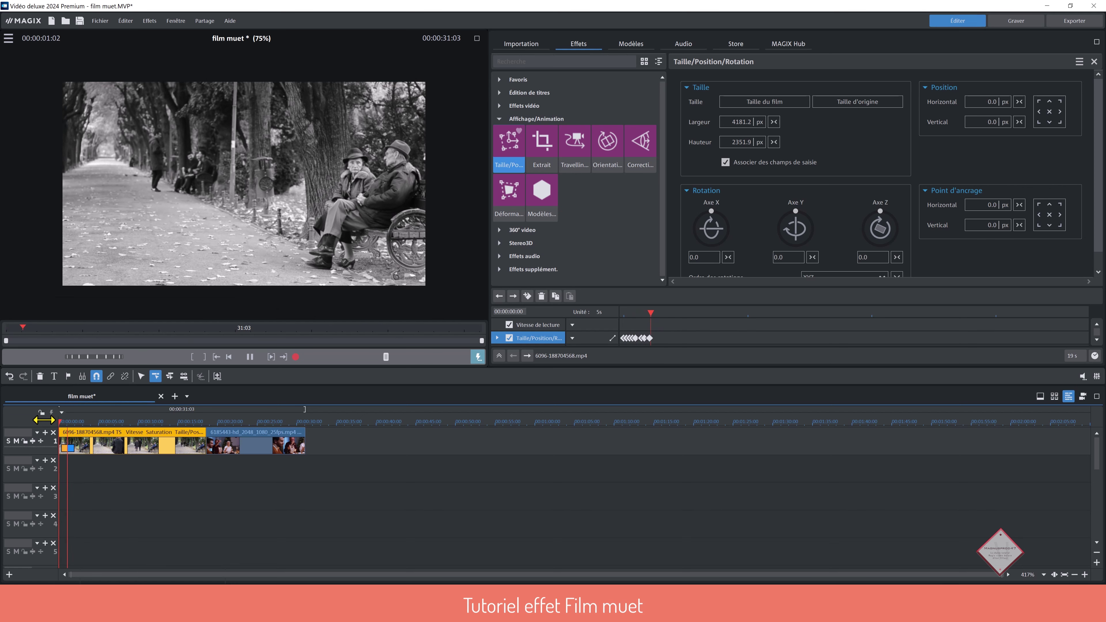
pyautogui.press('space')
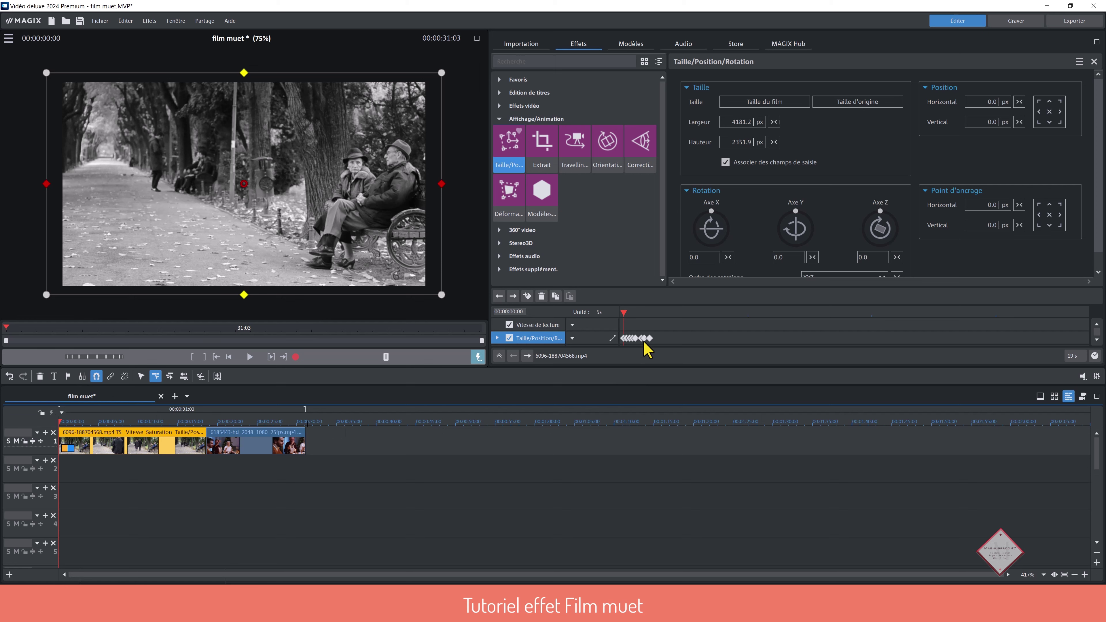
# Step: Thin out the first group of position keyframes to four evenly spaced ones, removing the one at 00:00:01:01
pyautogui.click(626, 339)
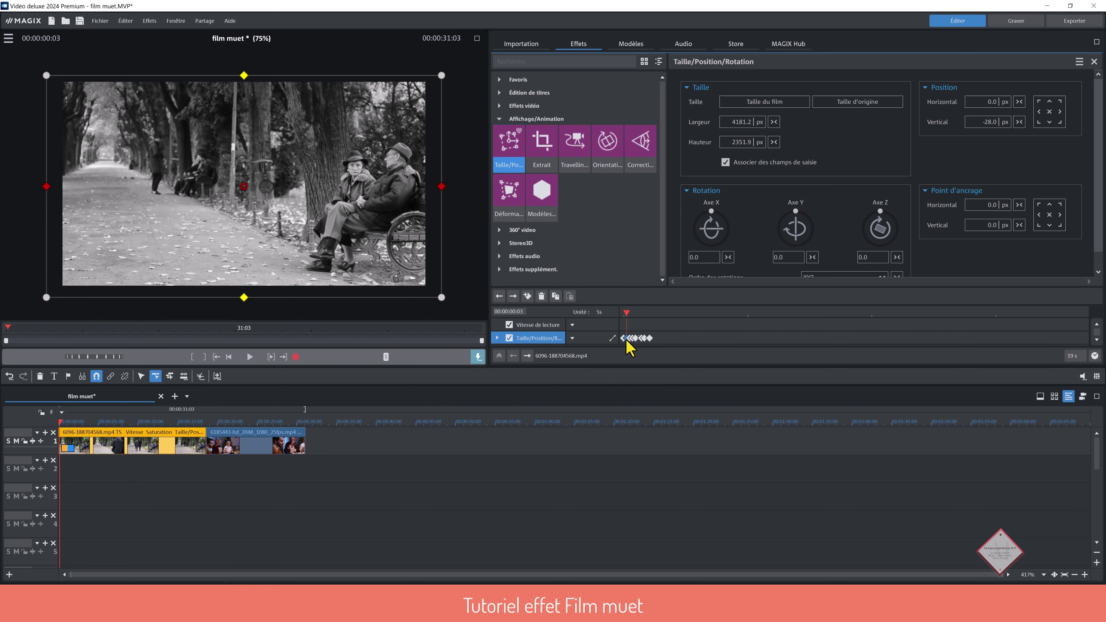
pyautogui.click(627, 338)
pyautogui.click(626, 339)
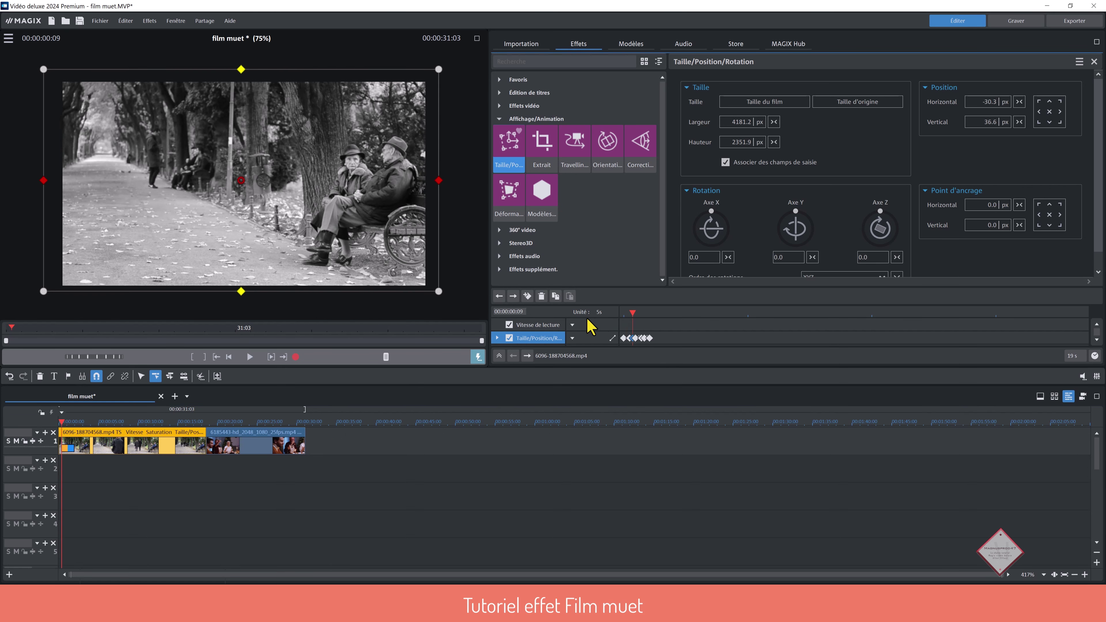
pyautogui.click(649, 339)
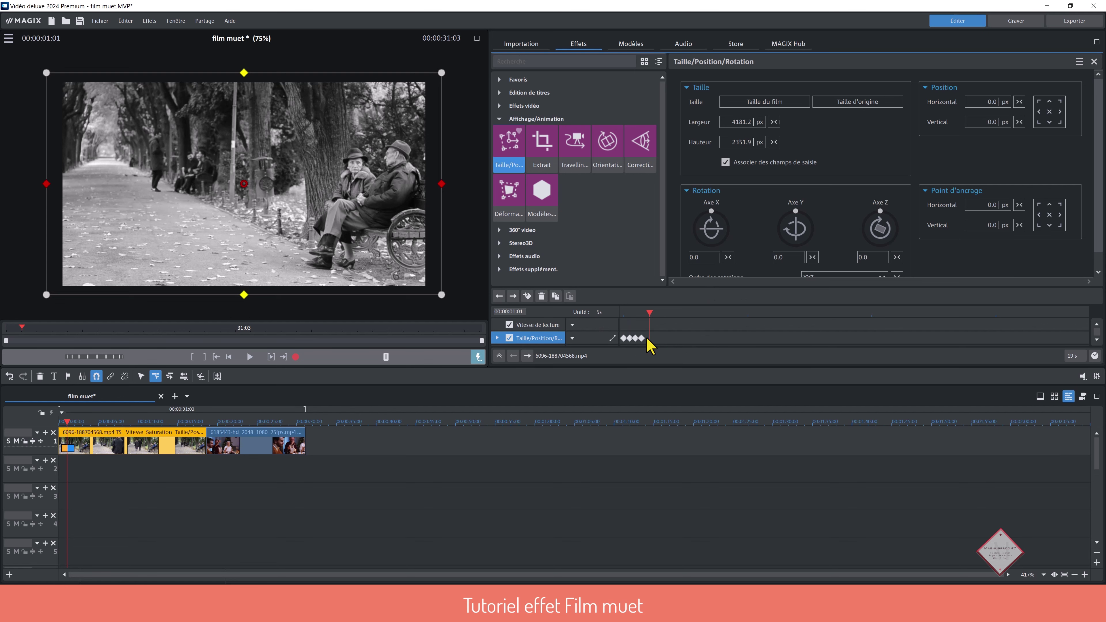
# Step: Replay the beginning of the clip twice to check the thinned-out shake
pyautogui.press('Home')
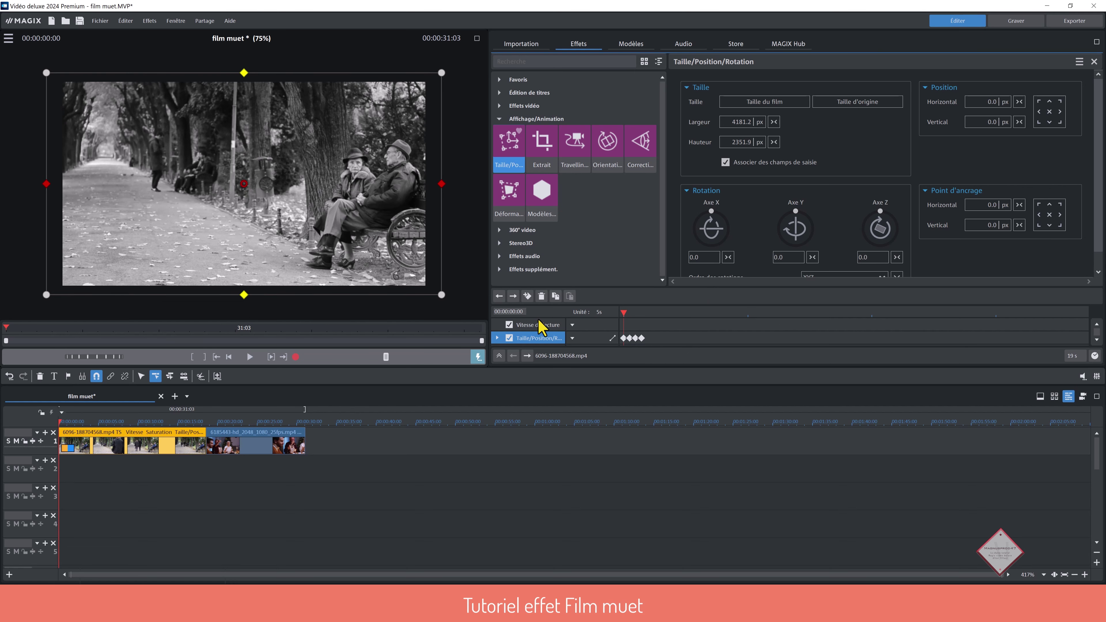
pyautogui.press('space')
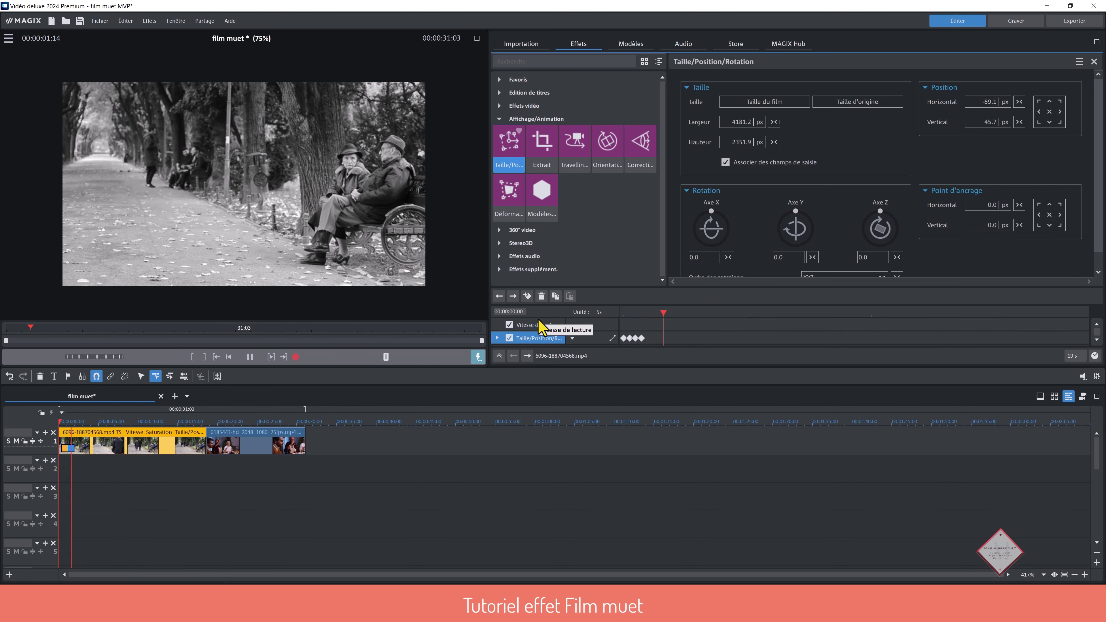
pyautogui.press('space')
pyautogui.press('space')
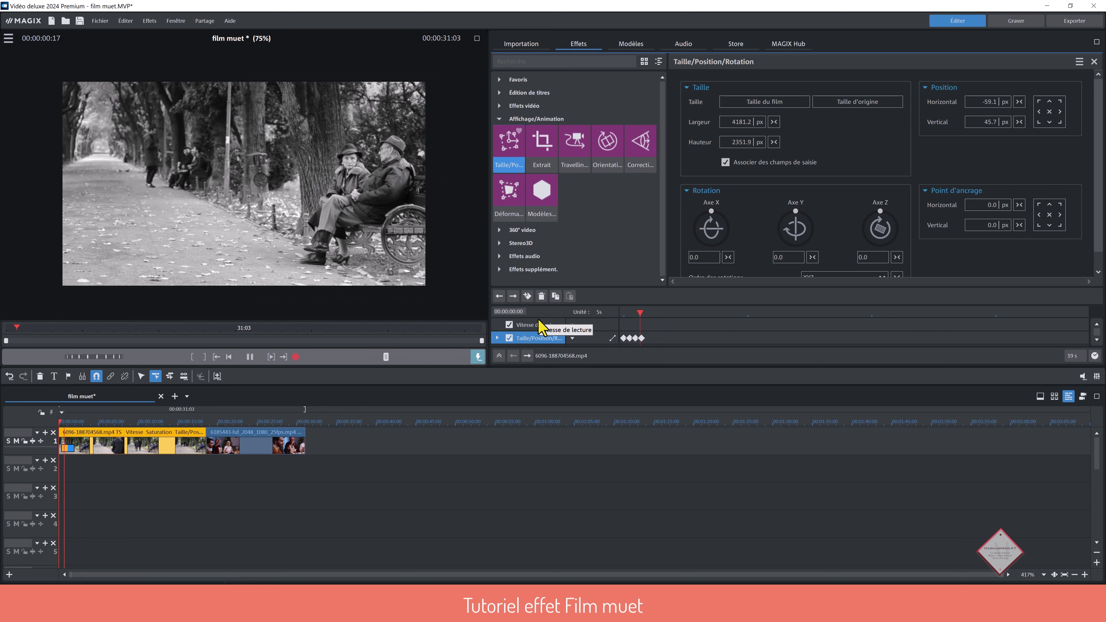
pyautogui.press('space')
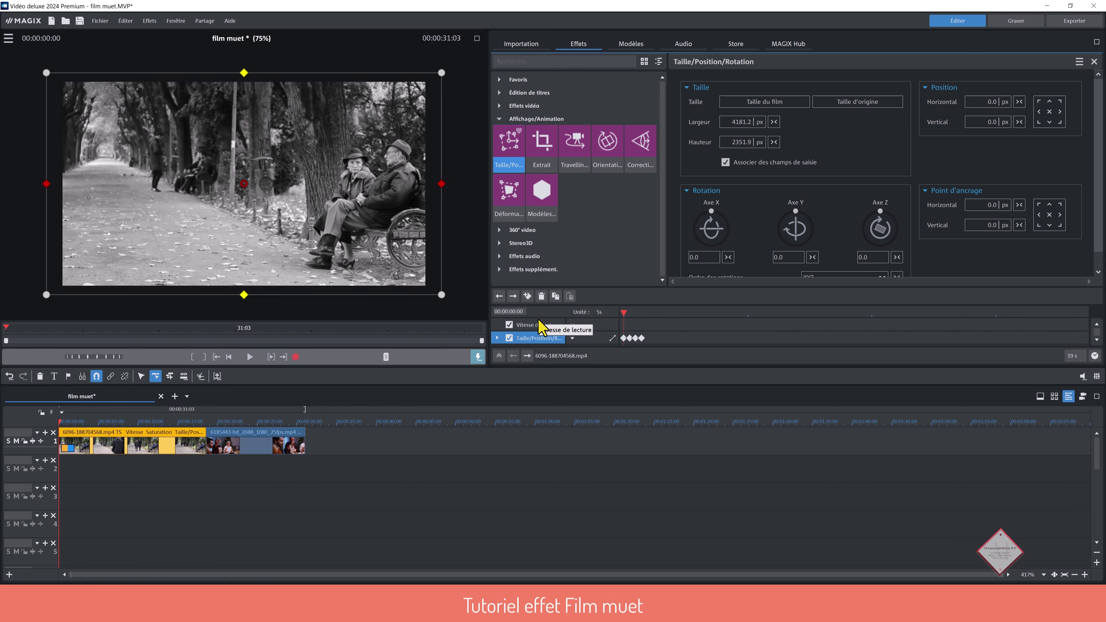
# Step: Add a second group of vertical shake keyframes from 00:00:02:14 to 00:00:02:23, ending at -12.7 px
pyautogui.click(649, 312)
pyautogui.moveTo(649, 312); pyautogui.dragTo(686, 314)
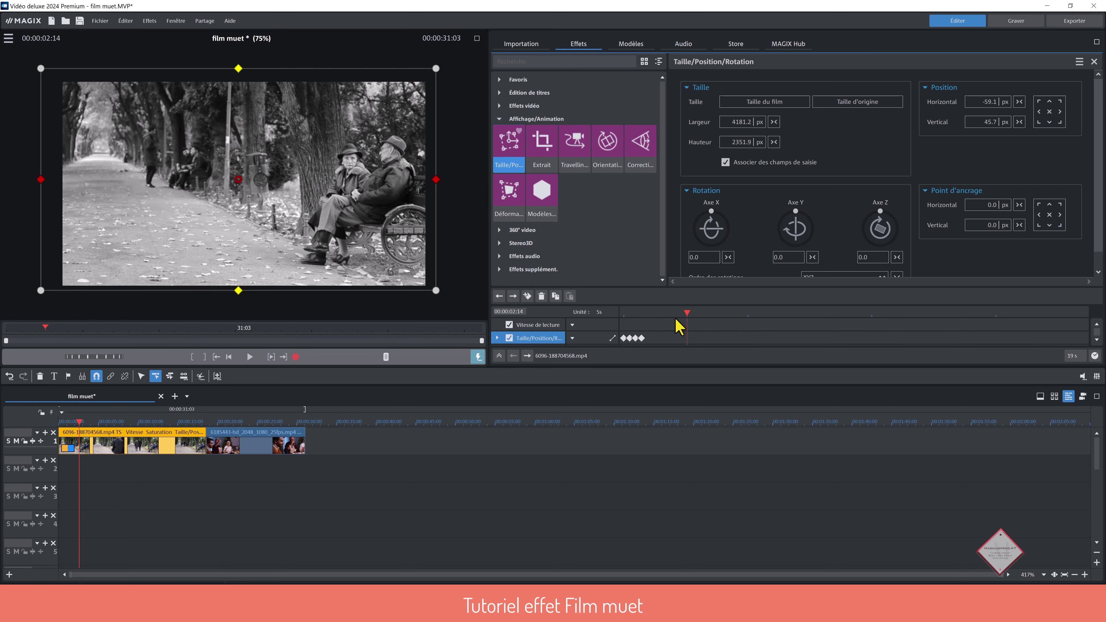
pyautogui.click(527, 296)
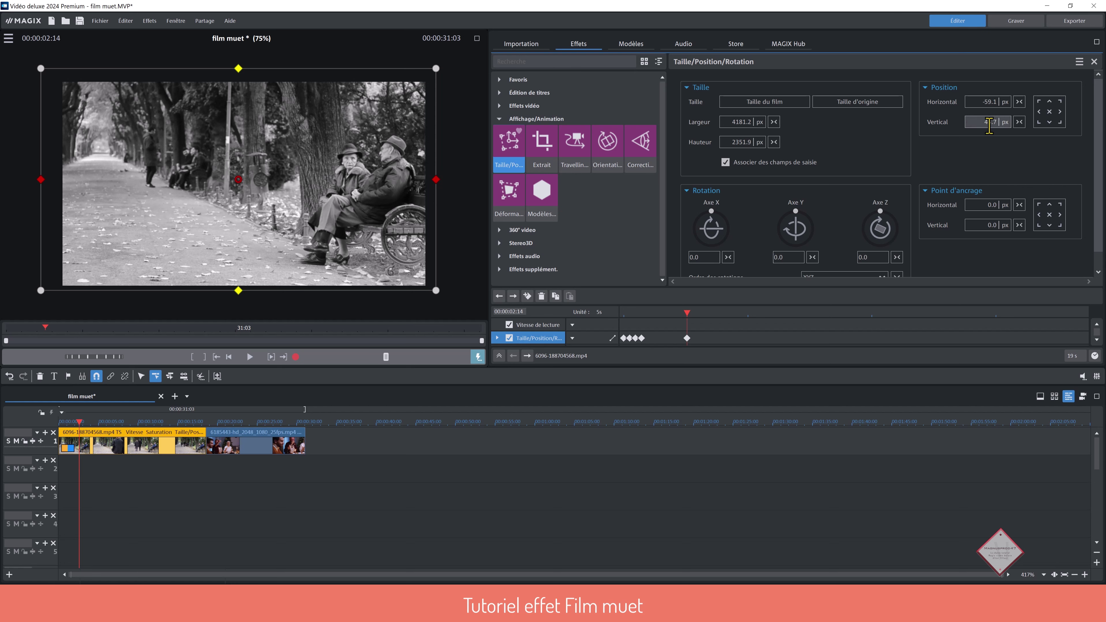
pyautogui.moveTo(990, 116); pyautogui.dragTo(982, 168)
pyautogui.click(693, 324)
pyautogui.moveTo(692, 325); pyautogui.dragTo(696, 324)
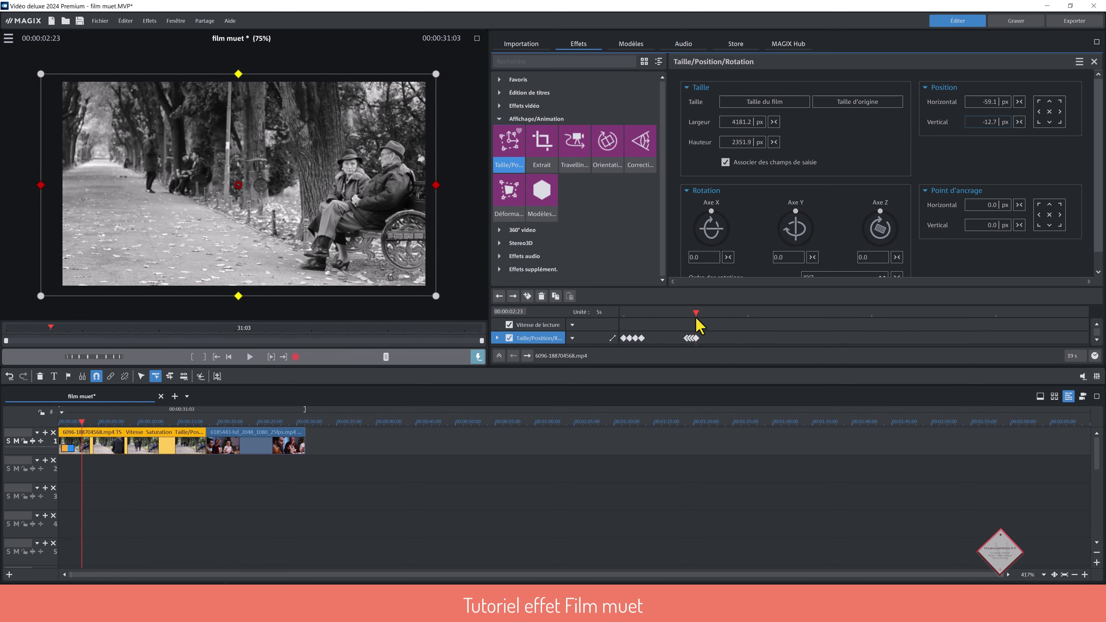
# Step: Play the clip from 00:00:01:17 to check the second shake
pyautogui.moveTo(695, 311); pyautogui.dragTo(666, 321)
pyautogui.press('space')
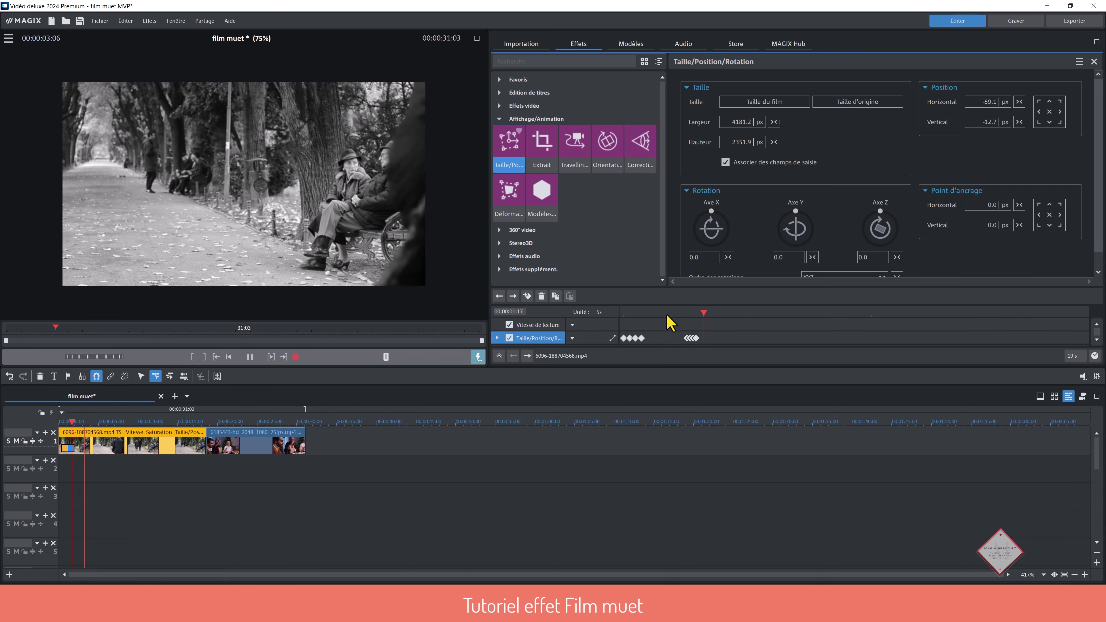
pyautogui.press('space')
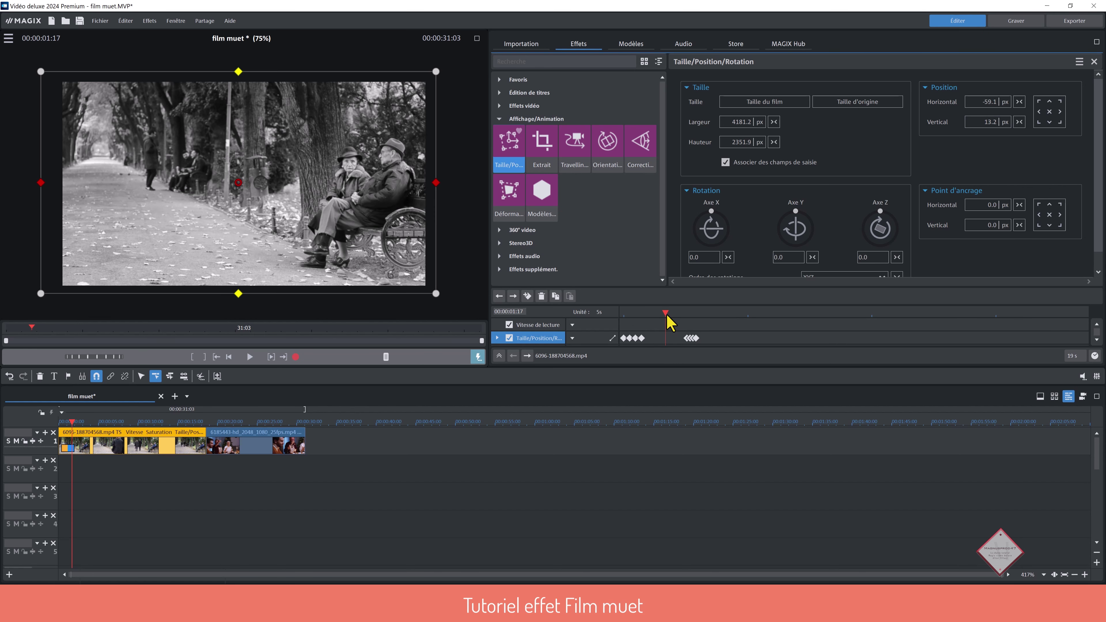
# Step: Spread the four keyframes of the second group evenly, starting at 00:00:02:14
pyautogui.click(694, 338)
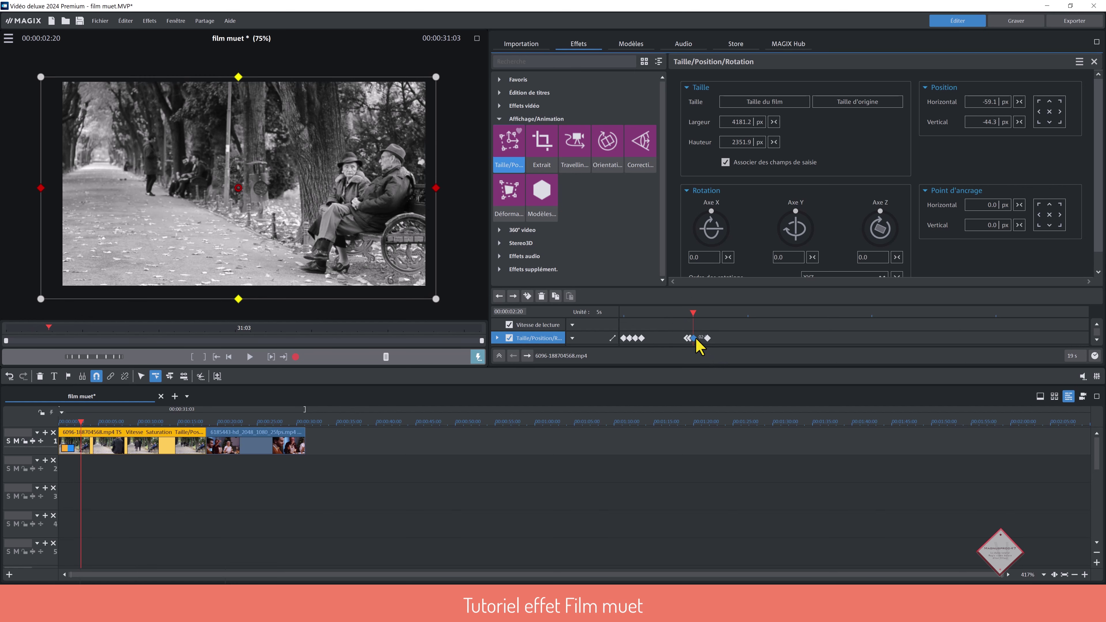
pyautogui.click(676, 313)
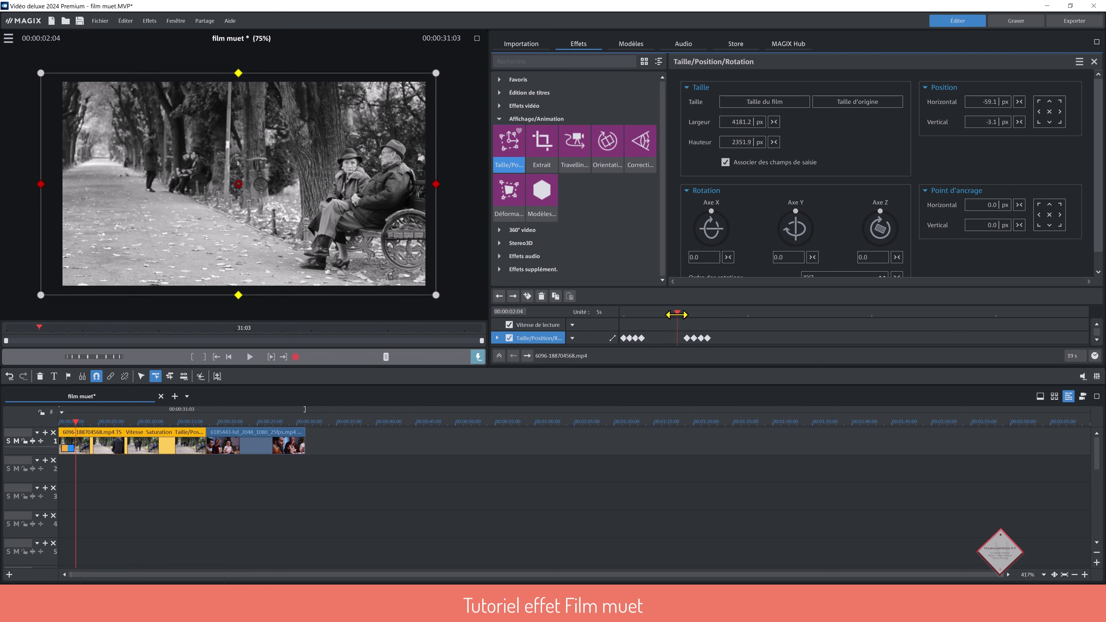
pyautogui.click(687, 338)
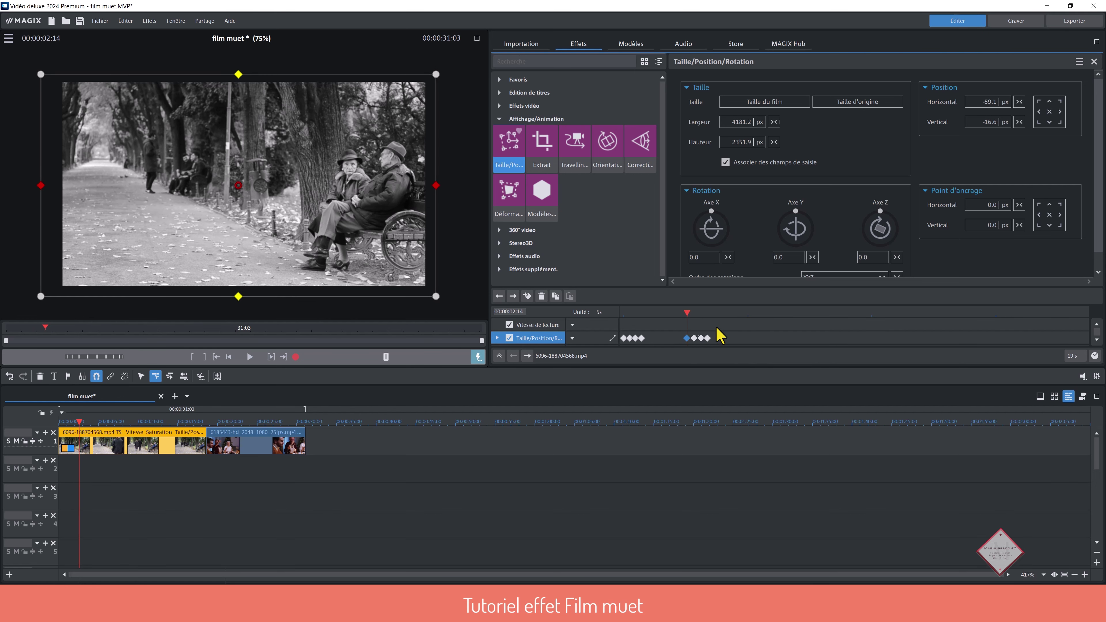
# Step: Copy the second group of four position keyframes and paste it at 00:00:05:02
pyautogui.click(165, 427)
pyautogui.click(126, 425)
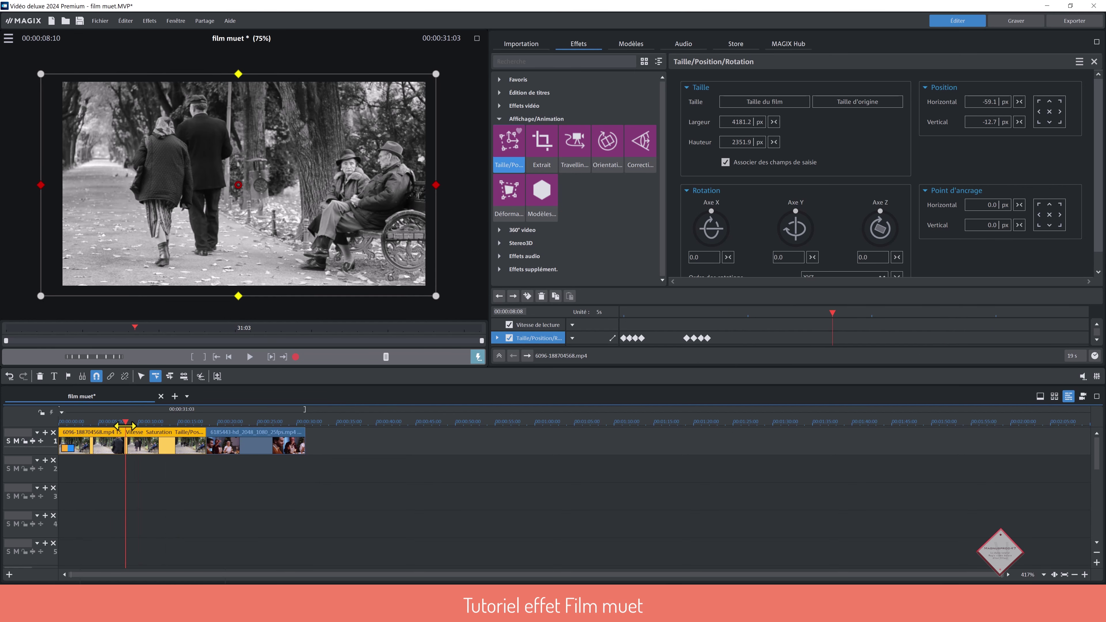
pyautogui.click(687, 338)
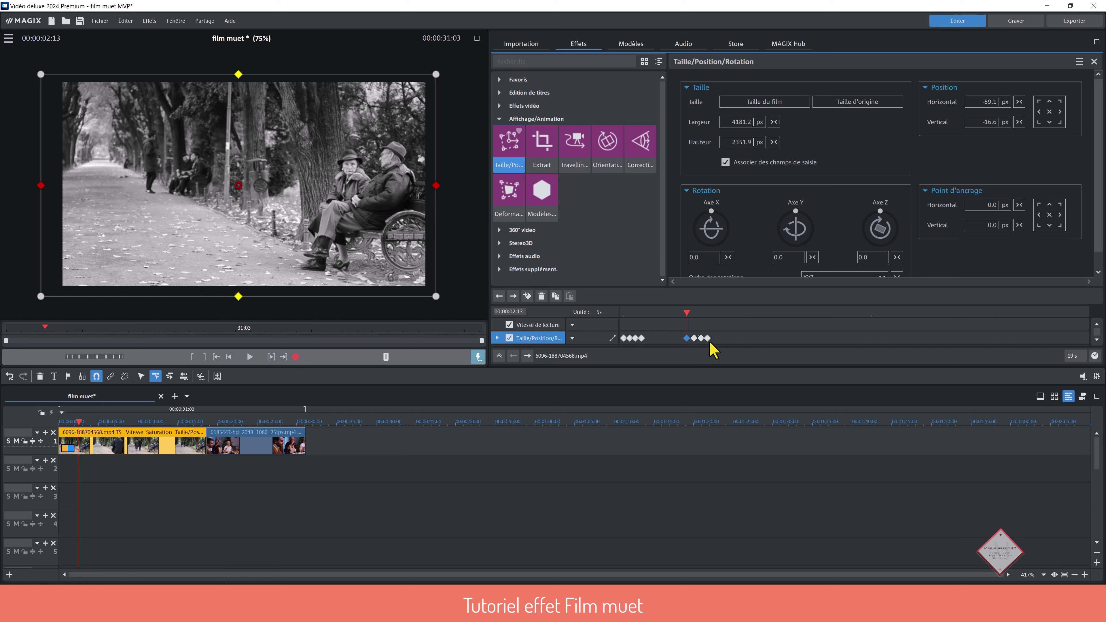
pyautogui.press('shift')
pyautogui.click(750, 317)
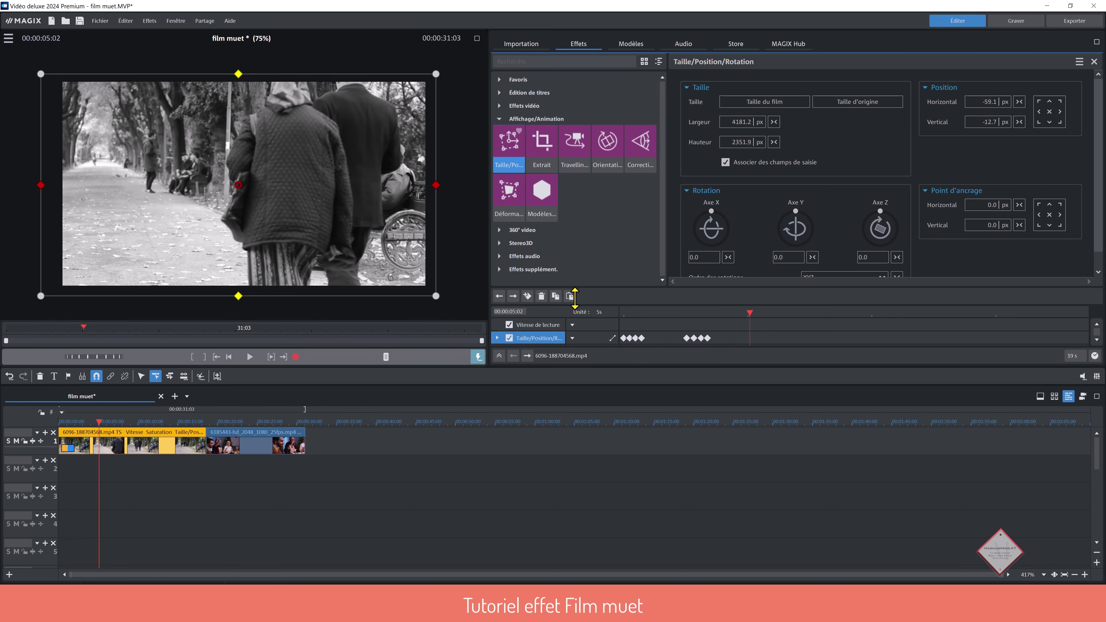
# Step: Copy the first two position keyframes of the first group and paste them at 00:00:08:00
pyautogui.click(624, 338)
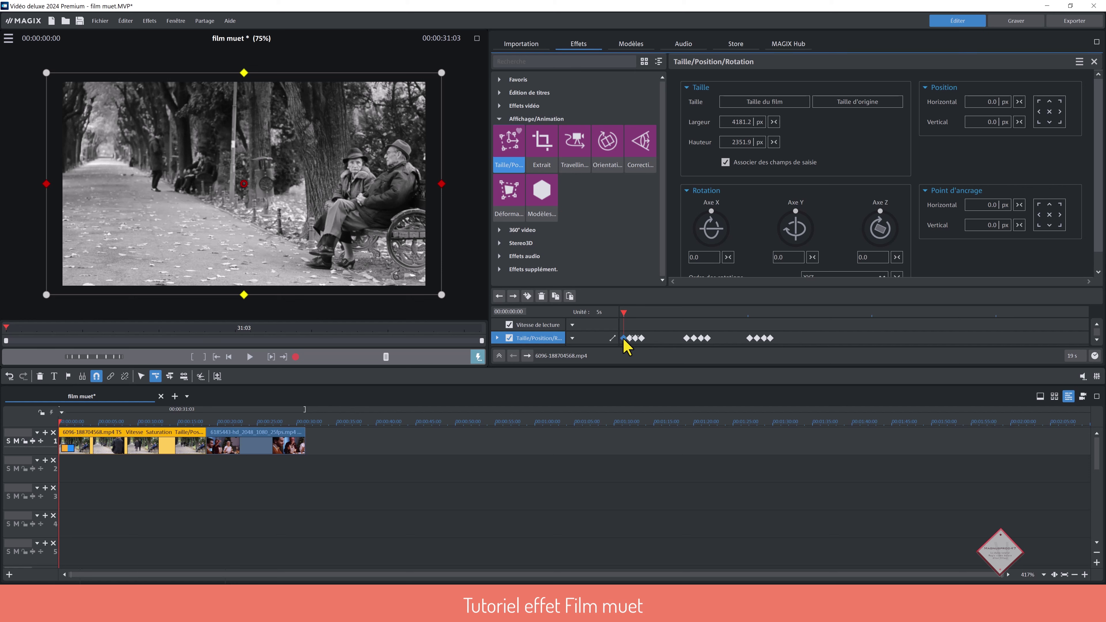
pyautogui.click(629, 338)
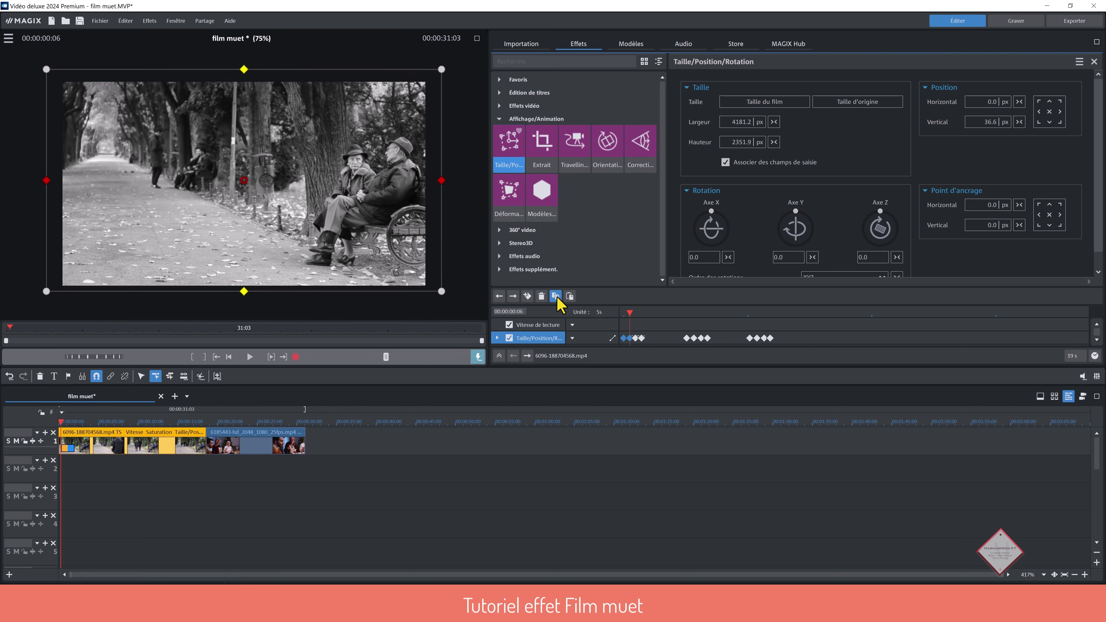
pyautogui.click(822, 313)
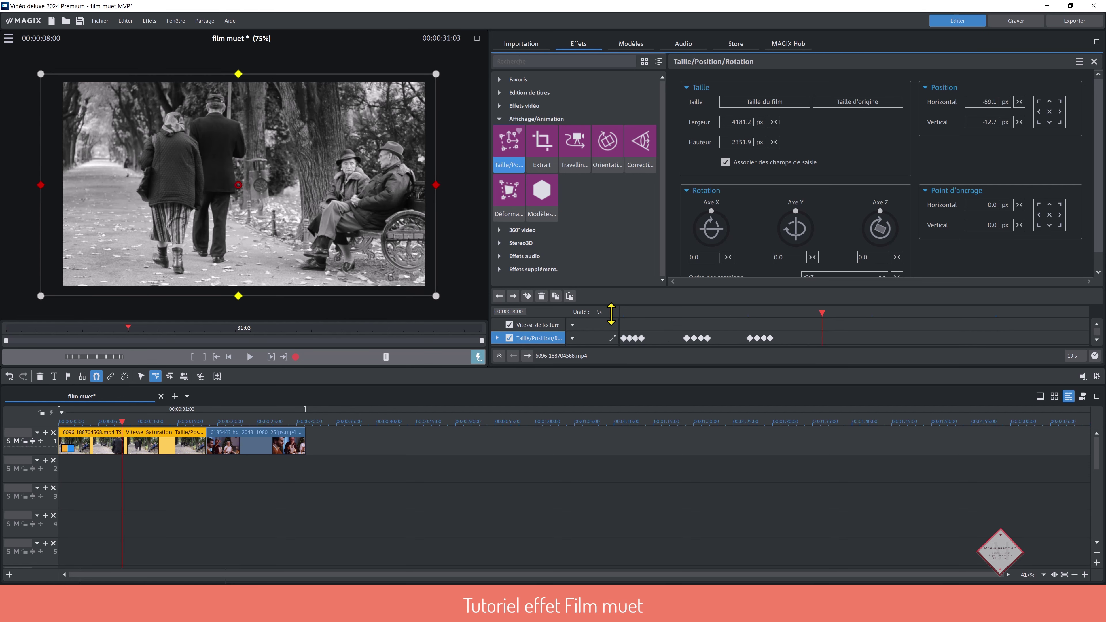
pyautogui.click(569, 296)
# Step: Copy the last three position keyframes of the second group and paste them at 00:00:11:04
pyautogui.click(693, 339)
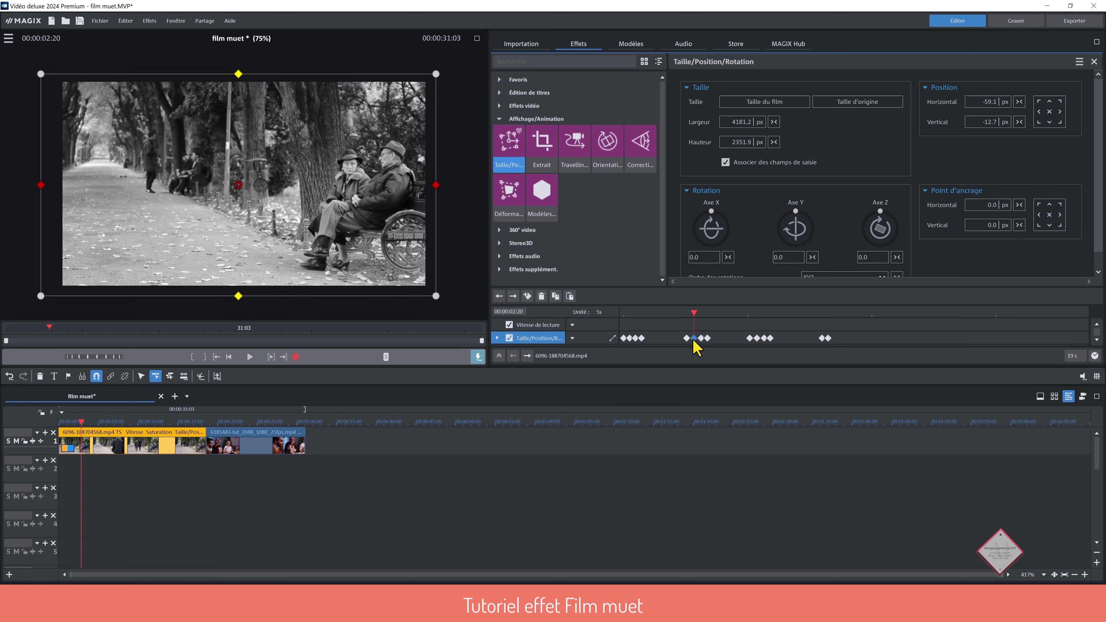
pyautogui.click(701, 338)
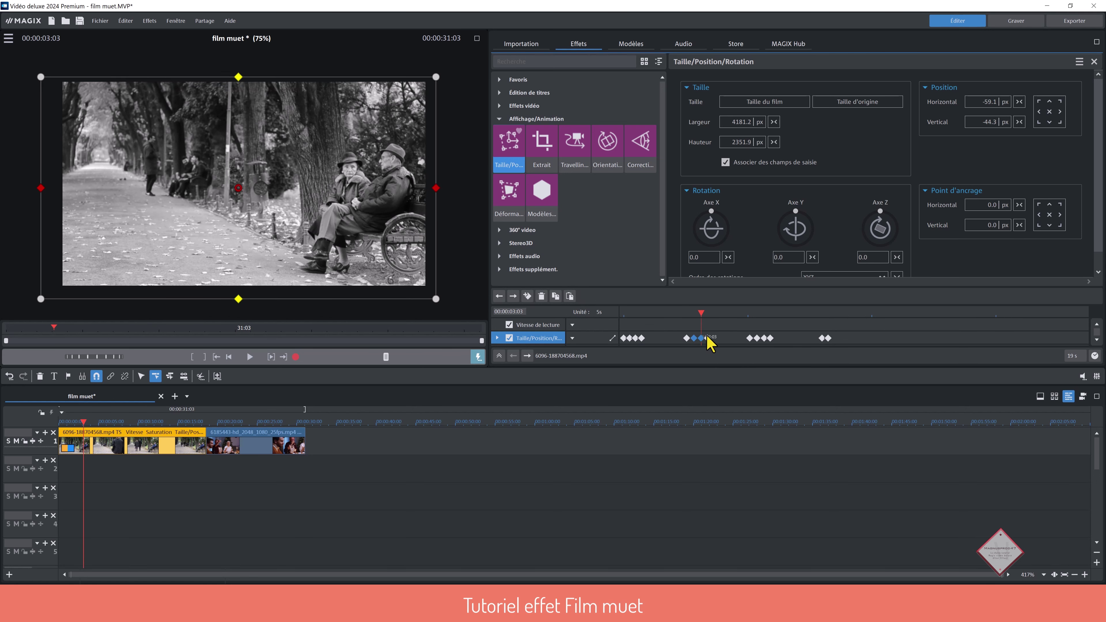
pyautogui.click(707, 338)
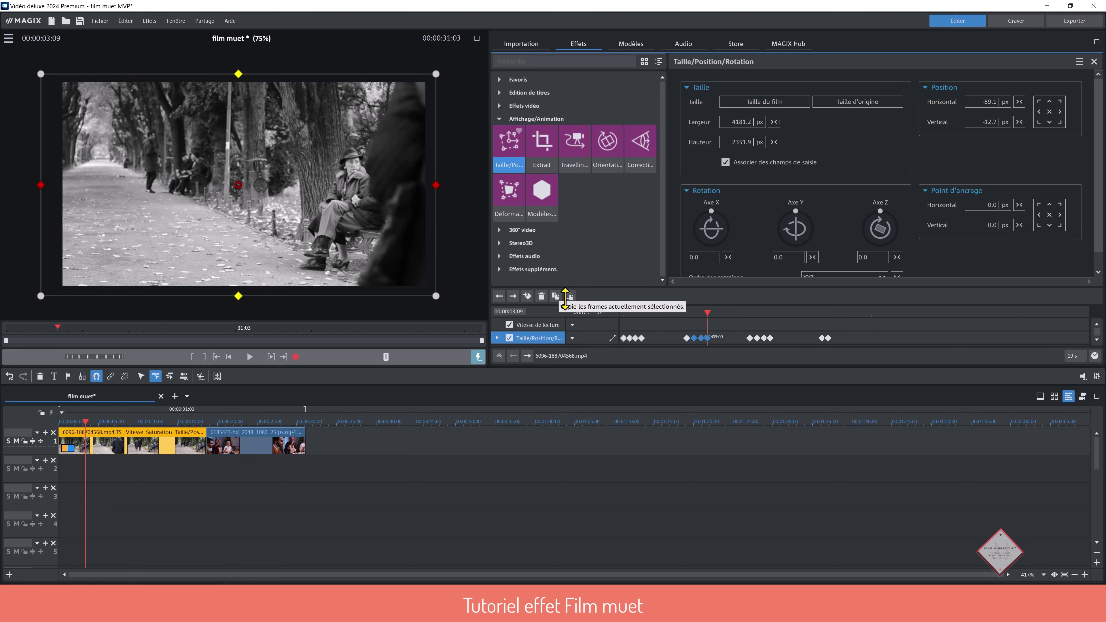
pyautogui.click(900, 314)
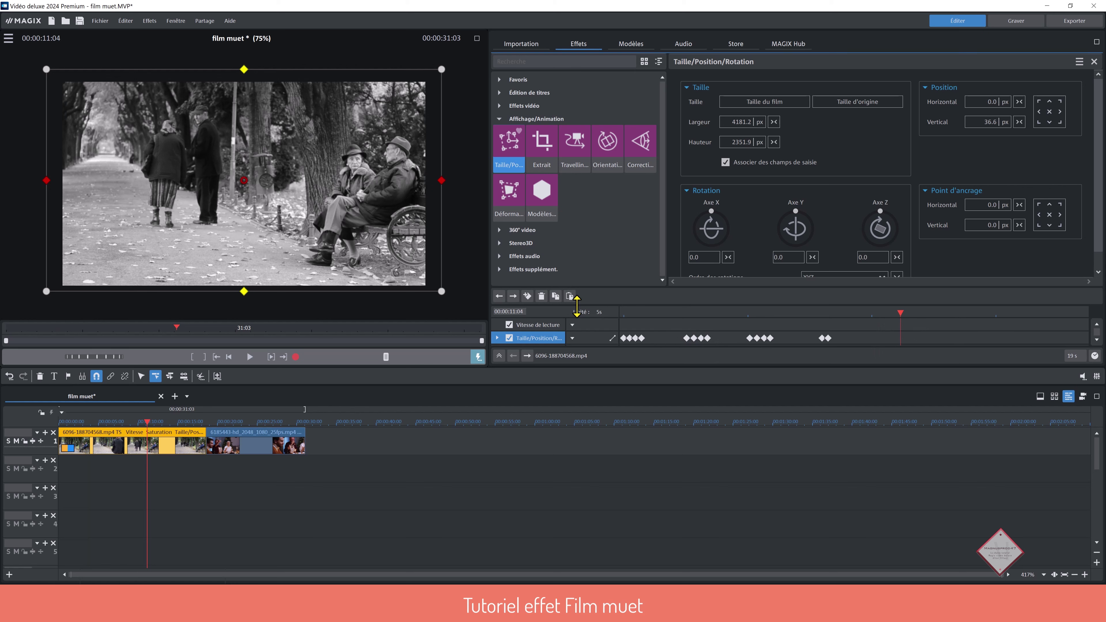
pyautogui.click(569, 296)
# Step: Play the first clip from its start to check the repeated shakes, and deselect the clip
pyautogui.click(623, 313)
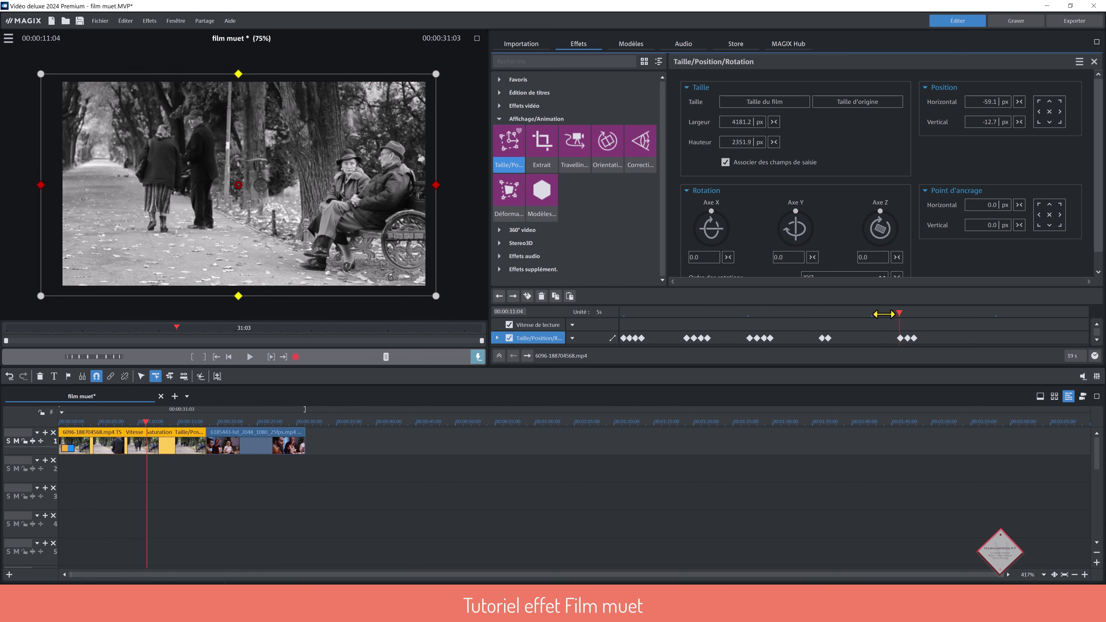
pyautogui.press('space')
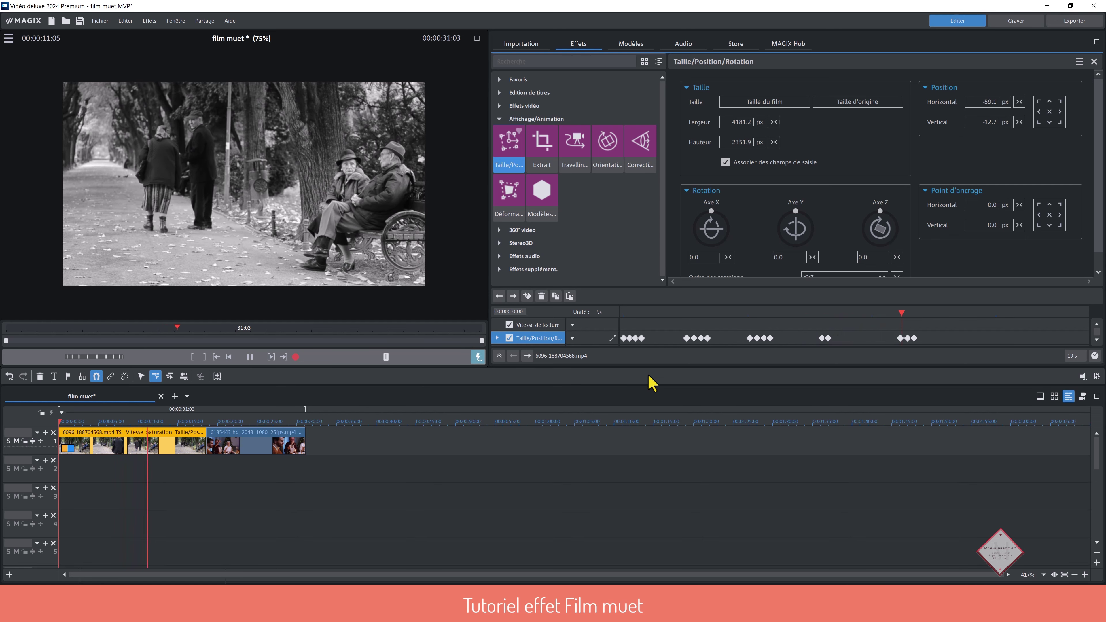
pyautogui.press('space')
pyautogui.click(686, 508)
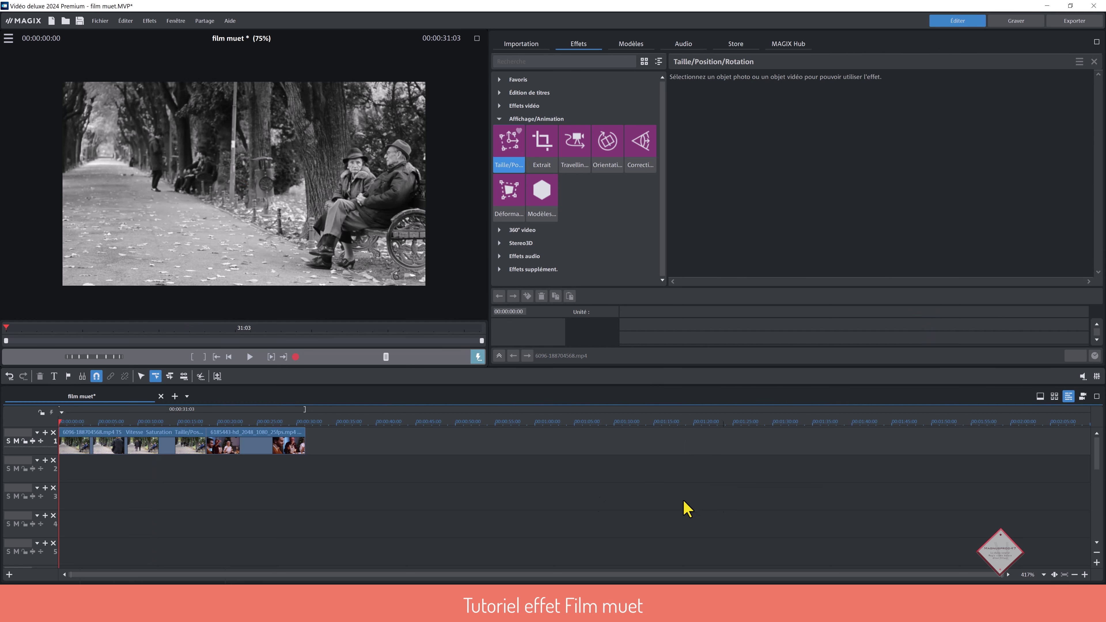
# Step: Check the first clip's frame at 00:00:09:09 and preview the second clip from 00:00:22:05
pyautogui.moveTo(60, 421); pyautogui.dragTo(132, 419)
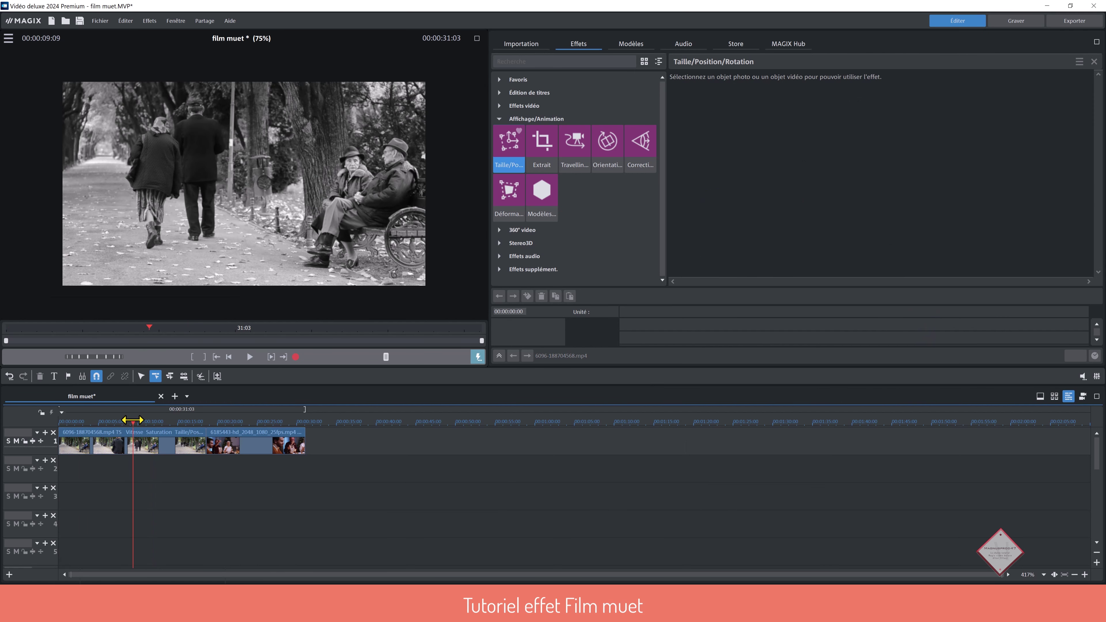
pyautogui.click(145, 447)
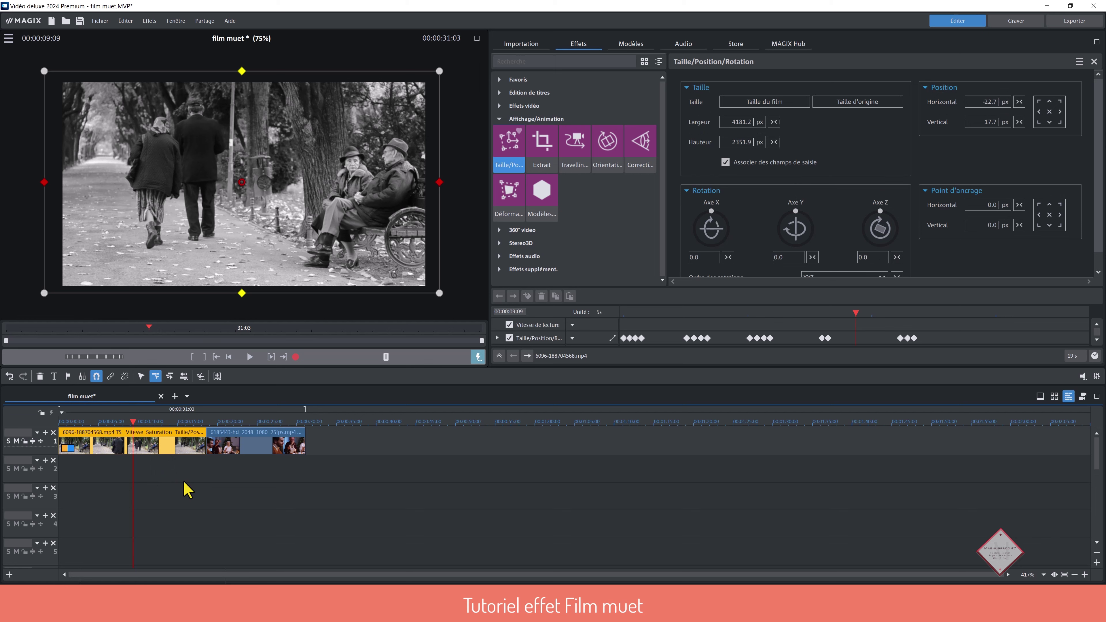
pyautogui.click(234, 421)
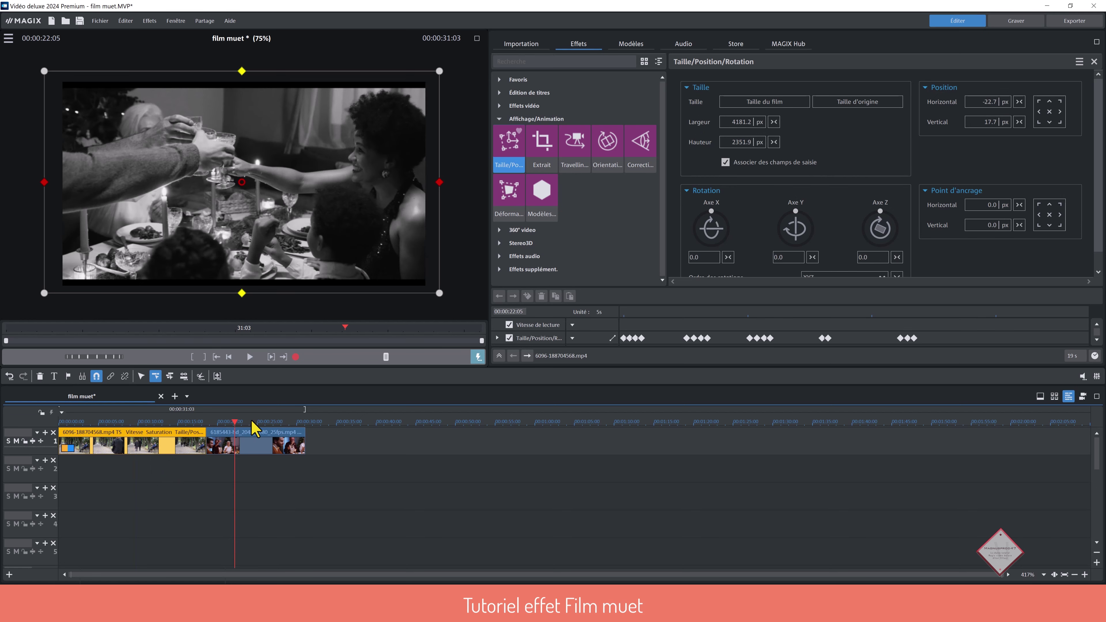
pyautogui.press('space')
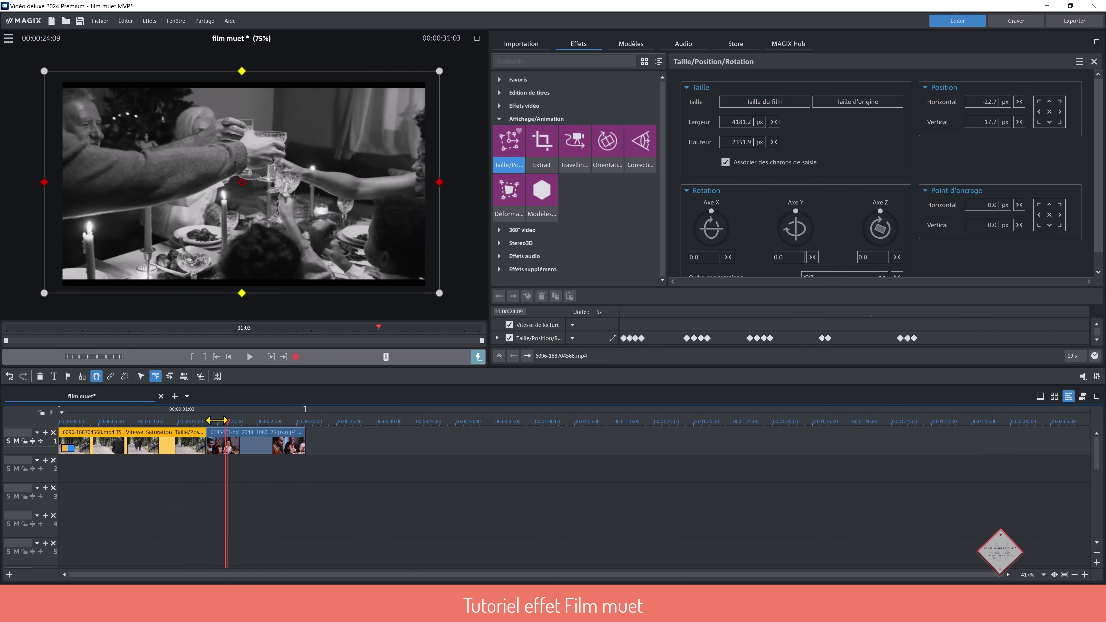
pyautogui.press('space')
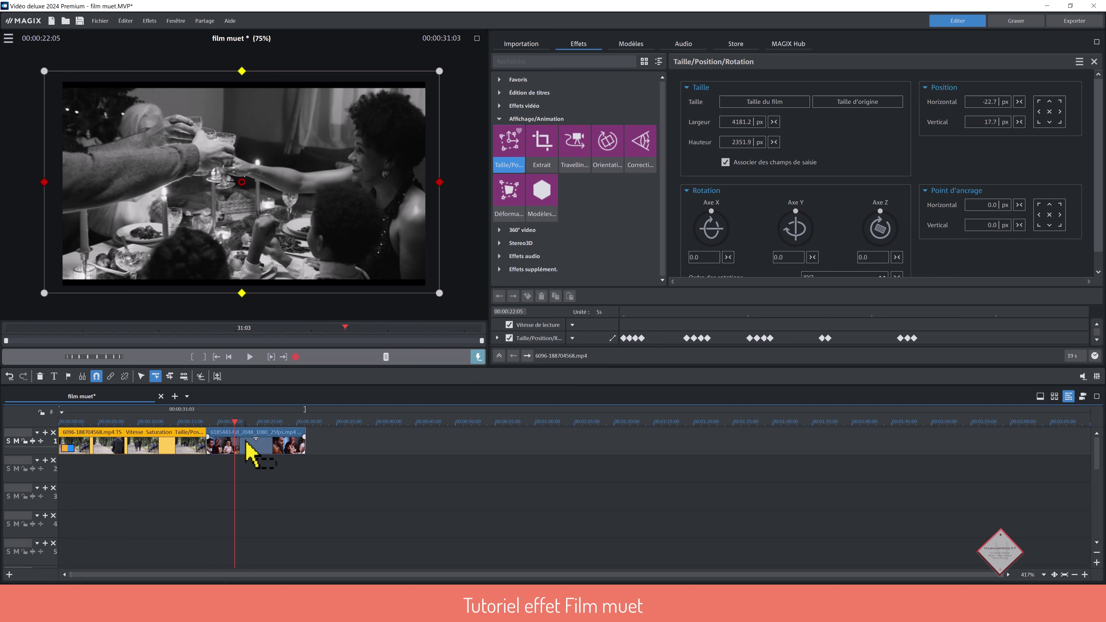
# Step: Apply the Size/Position/Rotation effect to the second clip and enlarge it proportionally to a width of 4242.9 px
pyautogui.click(252, 448)
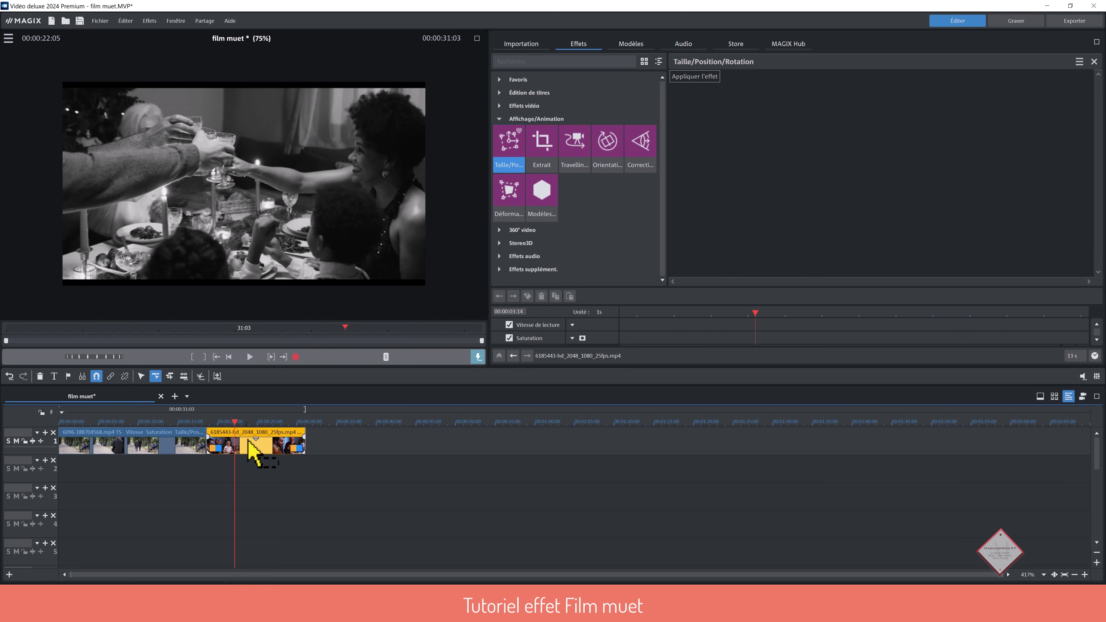
pyautogui.click(686, 78)
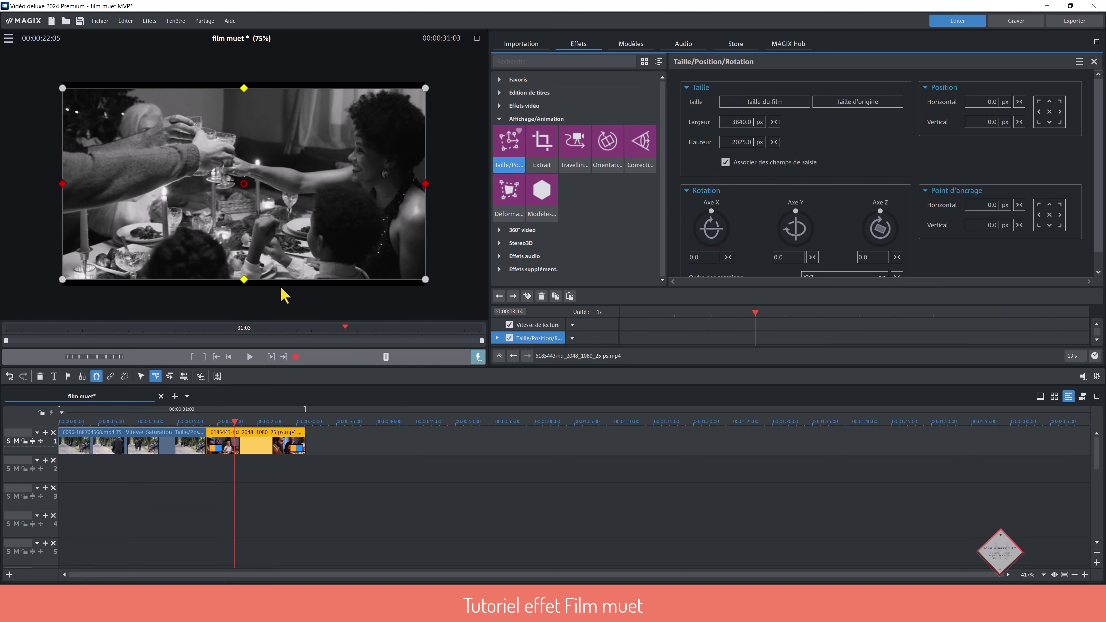
pyautogui.moveTo(735, 122); pyautogui.dragTo(753, 32)
pyautogui.click(555, 486)
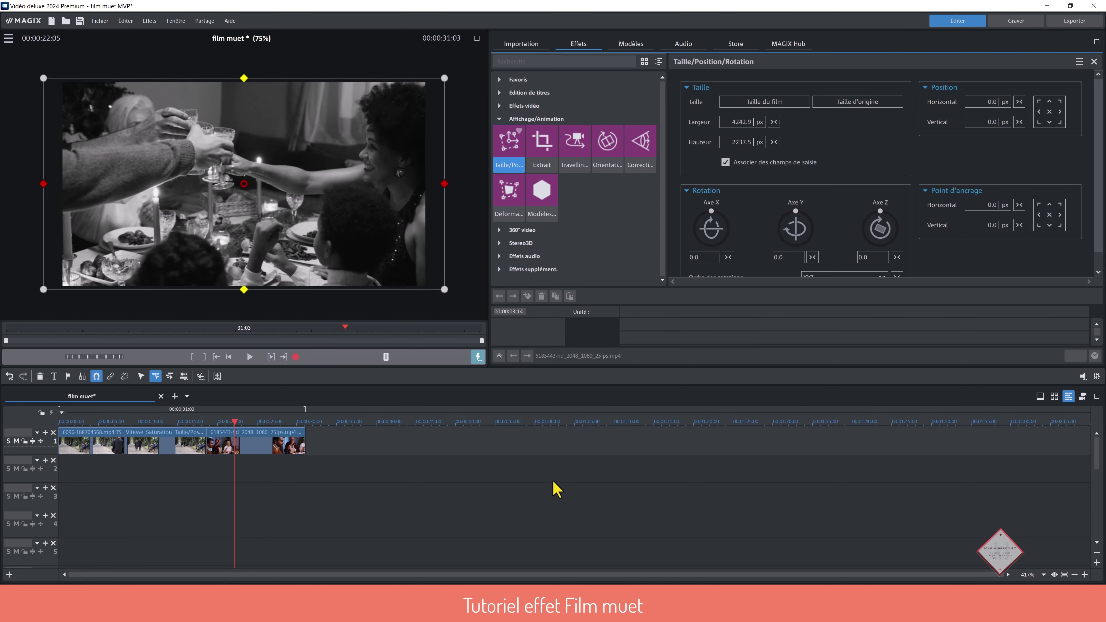
# Step: Add the Vignettage 01 film look on track 2 over the first clip
pyautogui.click(124, 421)
pyautogui.click(80, 421)
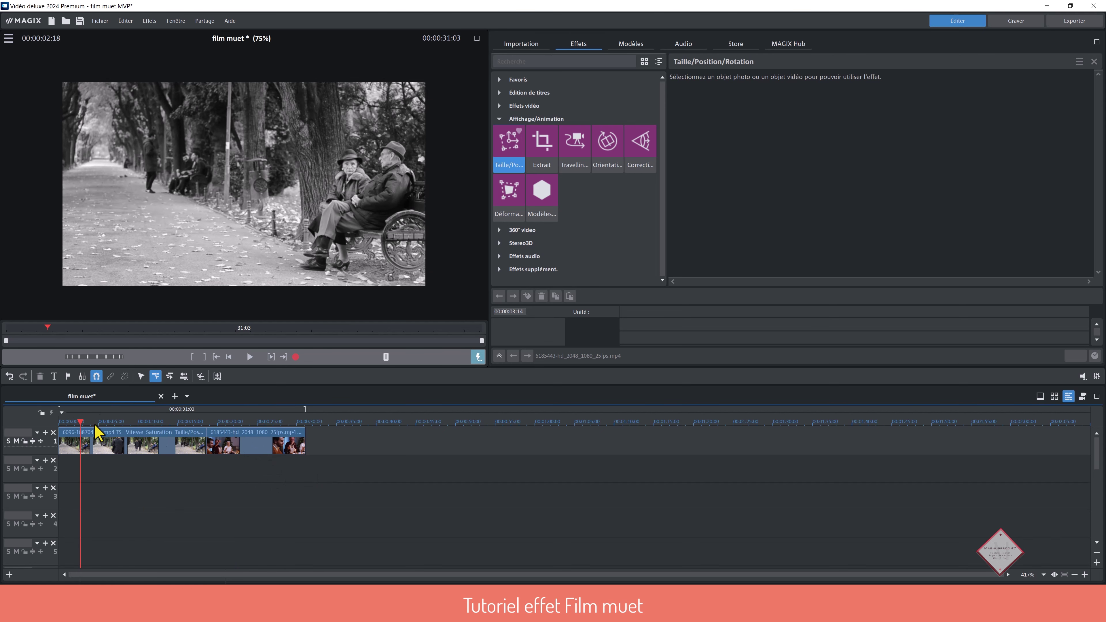
pyautogui.click(157, 449)
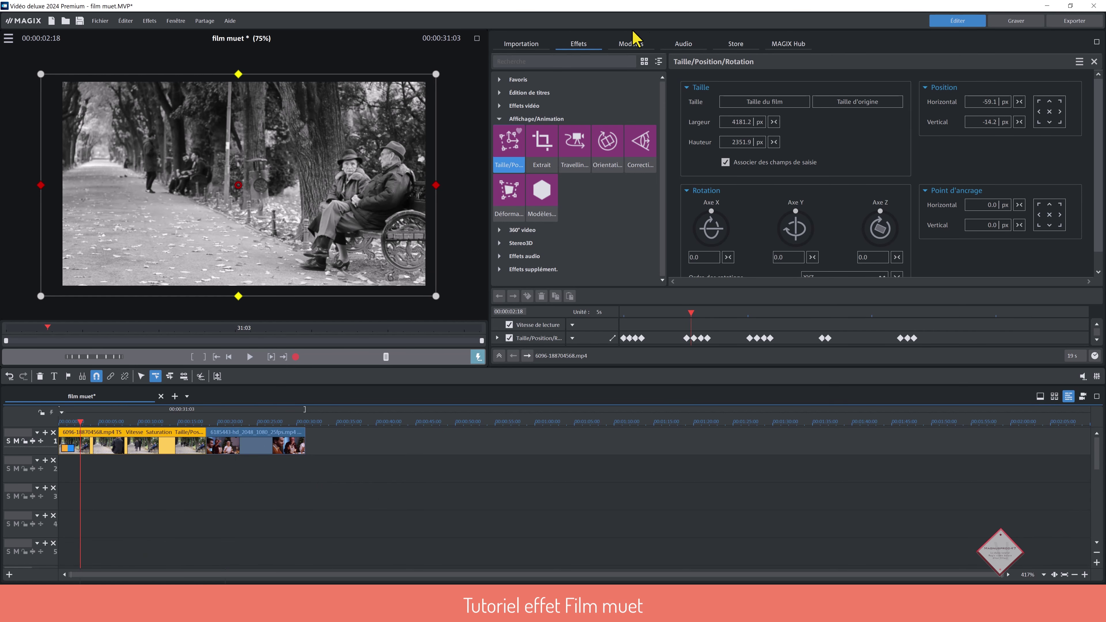
pyautogui.click(630, 44)
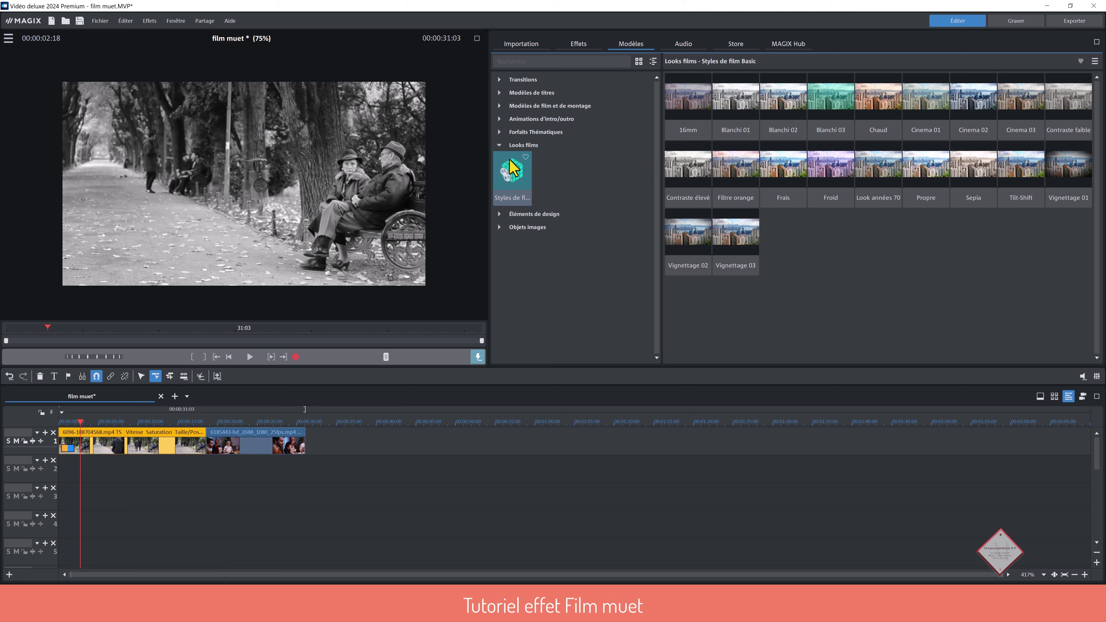
pyautogui.click(523, 145)
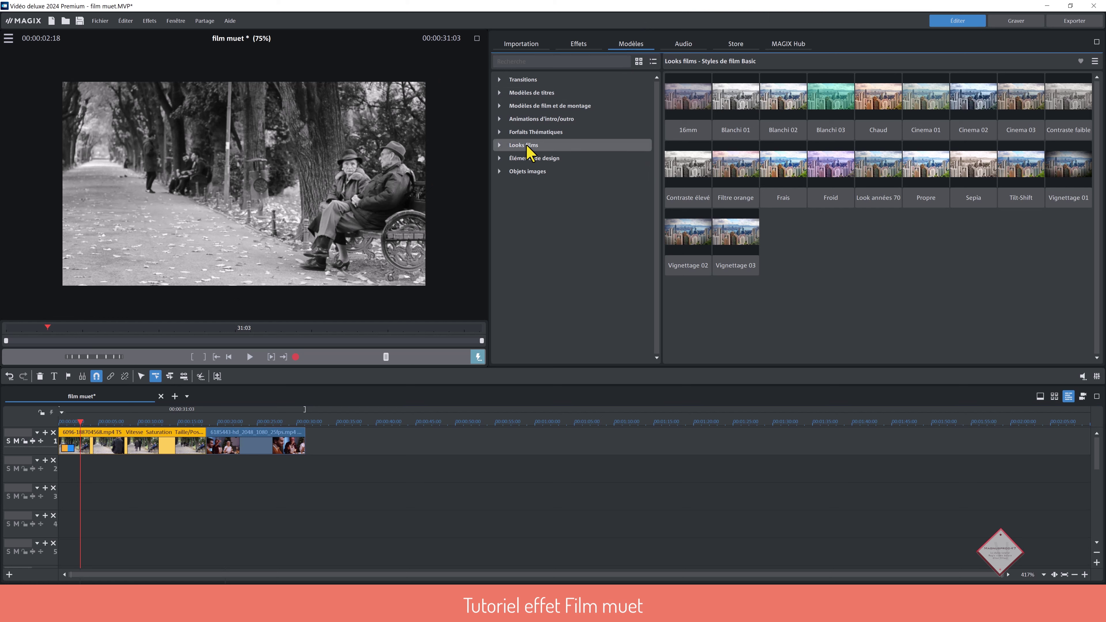
pyautogui.click(525, 147)
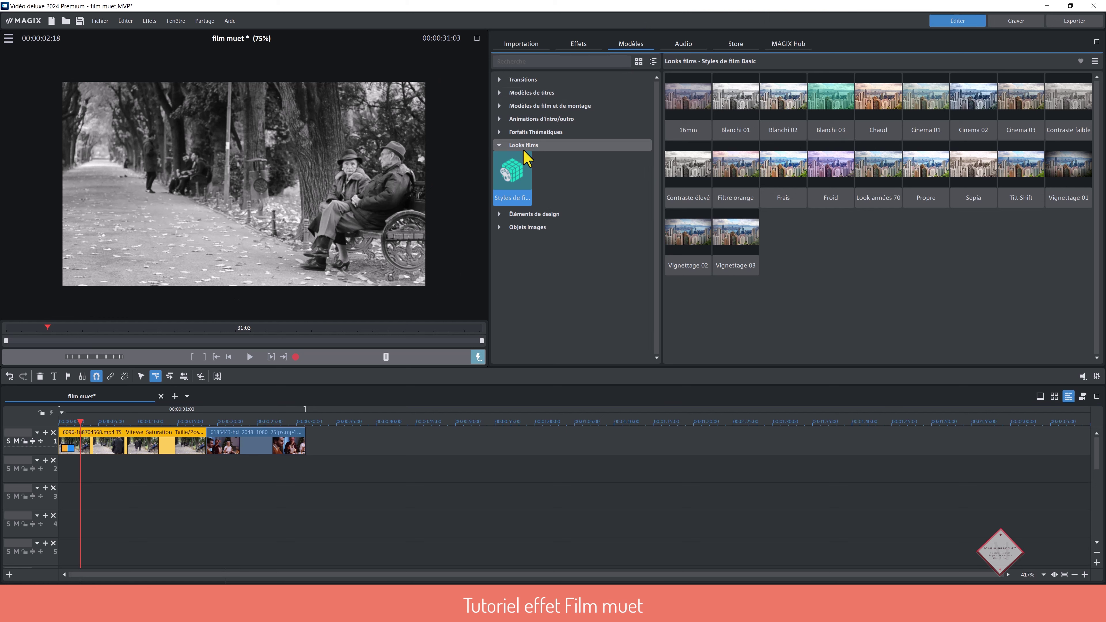
pyautogui.click(516, 192)
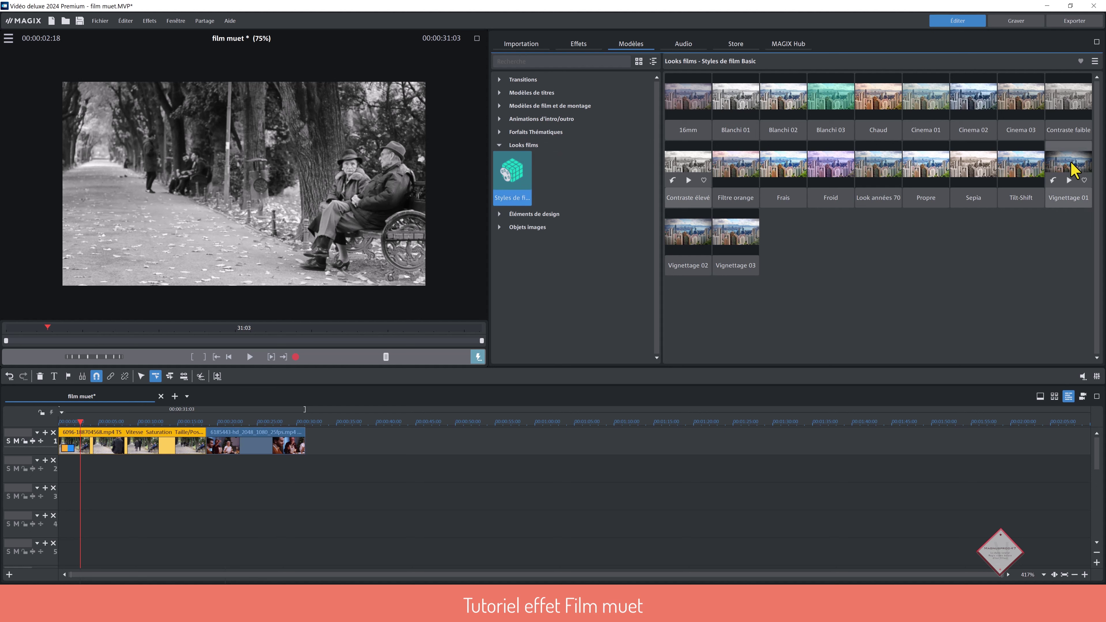
pyautogui.moveTo(1074, 168); pyautogui.dragTo(132, 465)
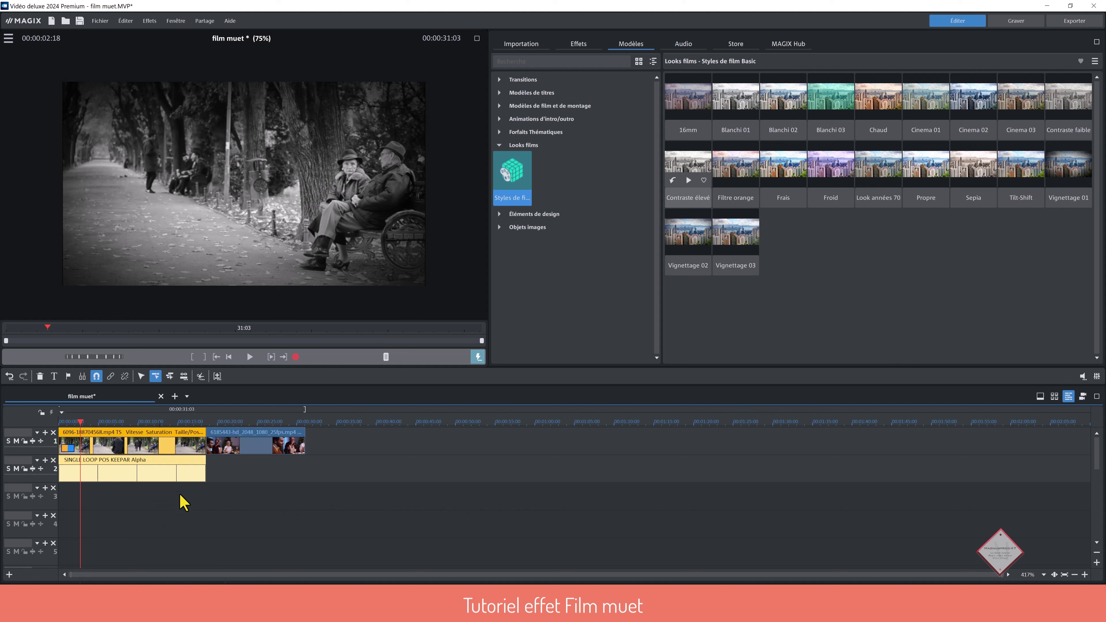
# Step: Play the vignetted first clip in the enlarged preview, then restore the normal monitor size
pyautogui.click(250, 357)
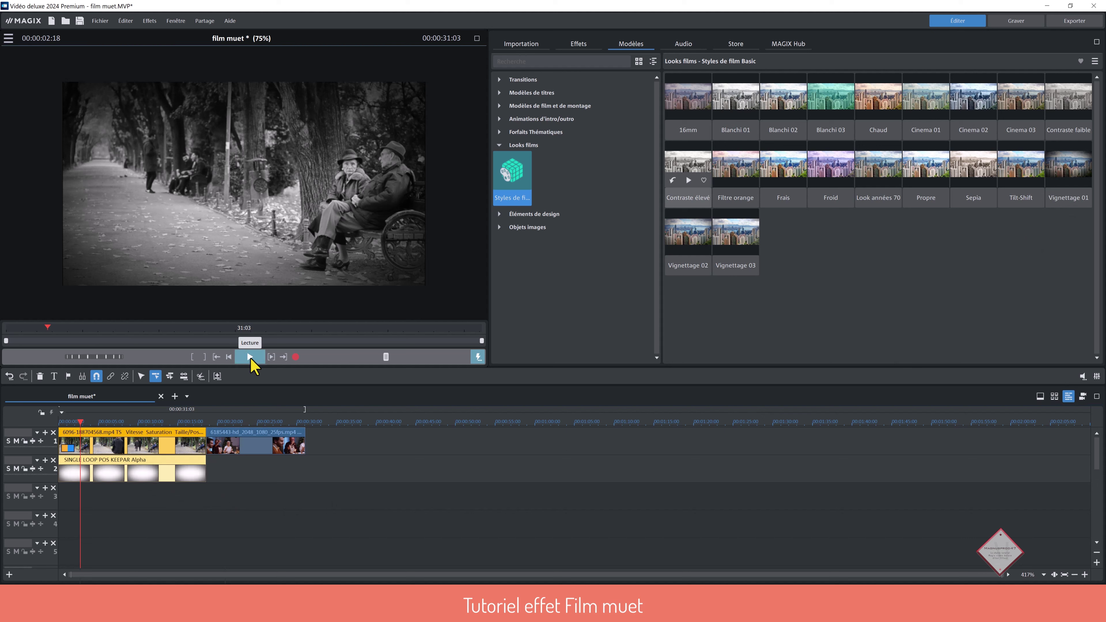
pyautogui.doubleClick(333, 284)
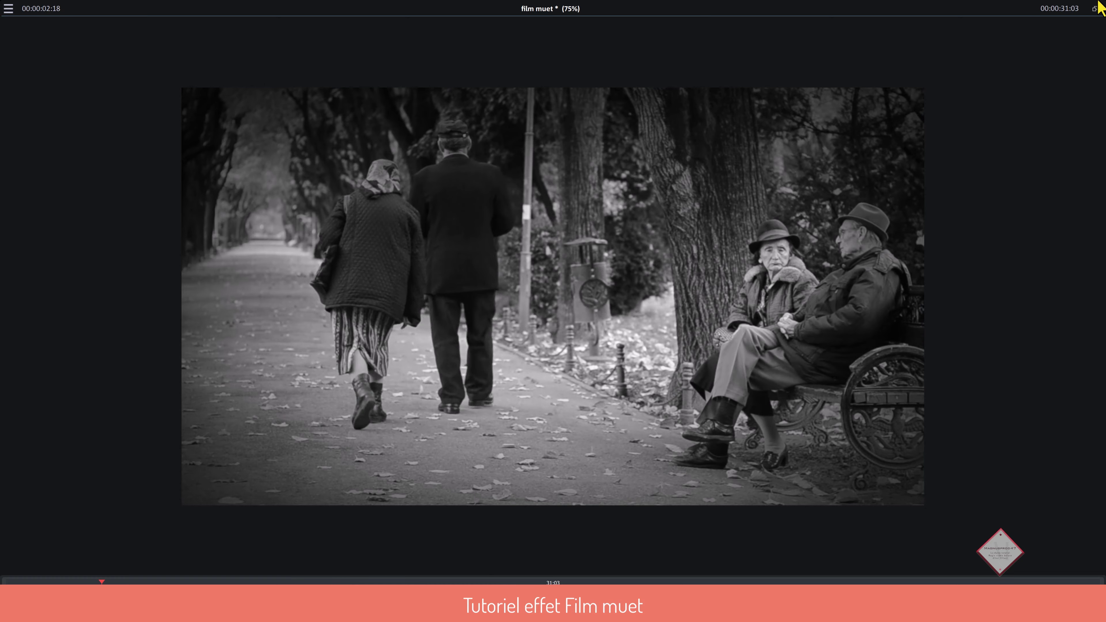
pyautogui.click(1095, 9)
# Step: Add the Vignettage 01 film look over the second clip and check it in the enlarged preview
pyautogui.click(251, 421)
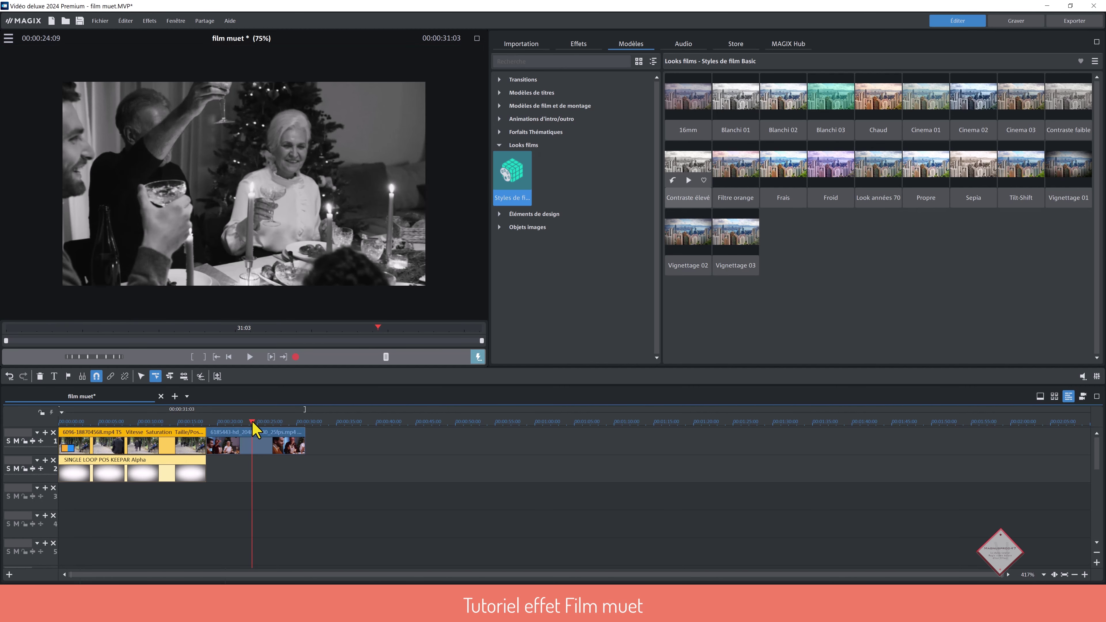
pyautogui.moveTo(268, 439); pyautogui.dragTo(244, 447)
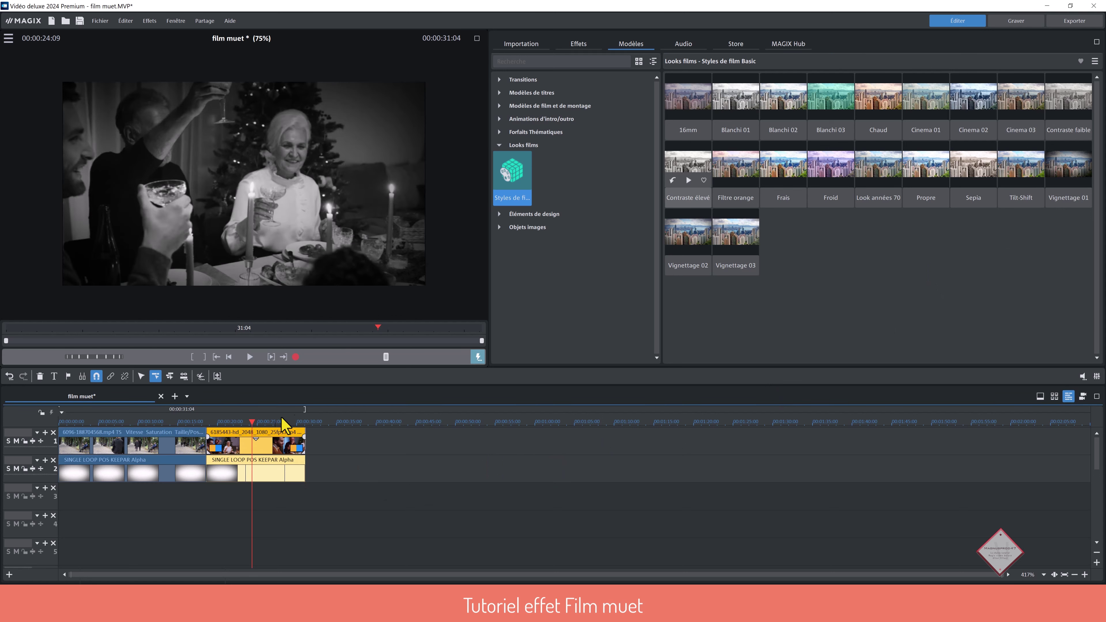
pyautogui.click(477, 38)
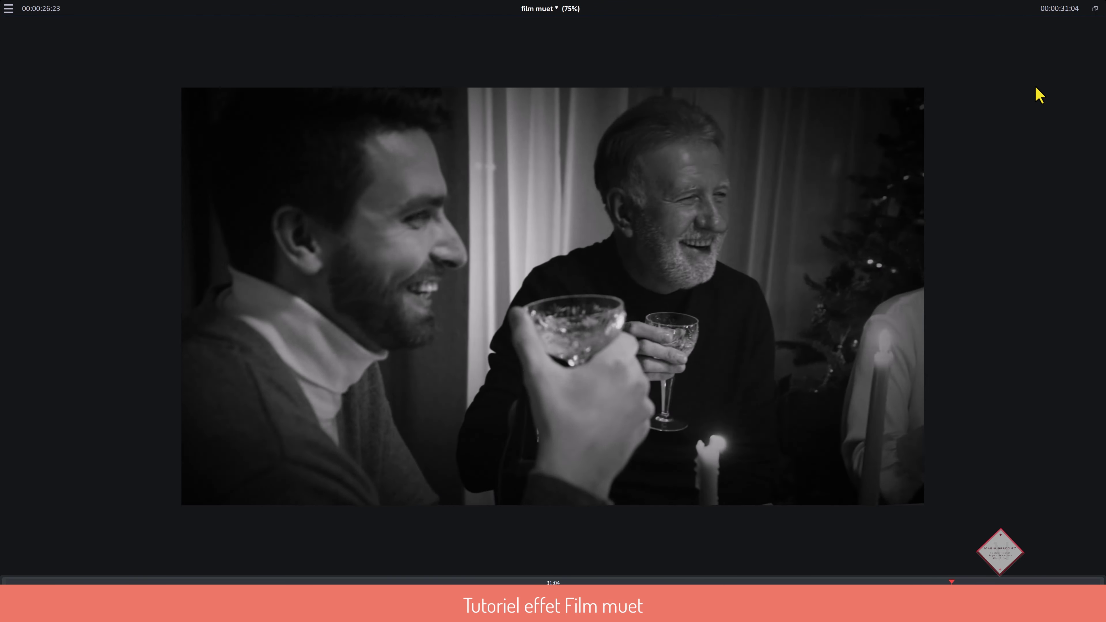
pyautogui.click(1095, 9)
# Step: Deselect the clips, check the first clip at 00:00:07:16 and export the film as an MPEG-4 video
pyautogui.click(513, 477)
pyautogui.moveTo(253, 431); pyautogui.dragTo(119, 423)
pyautogui.click(100, 21)
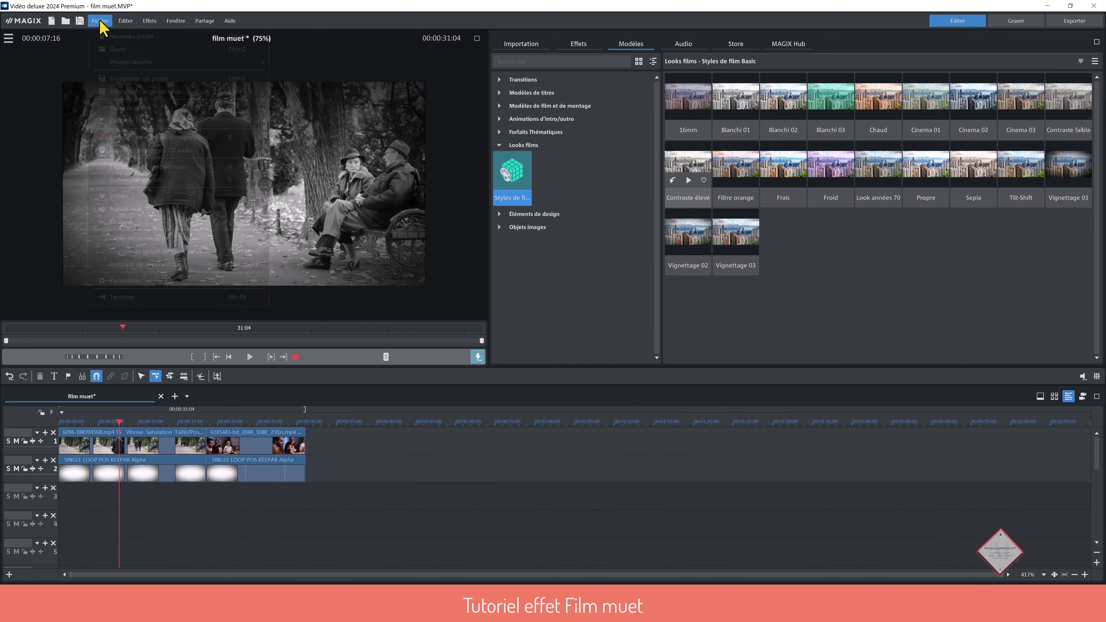
pyautogui.moveTo(153, 121)
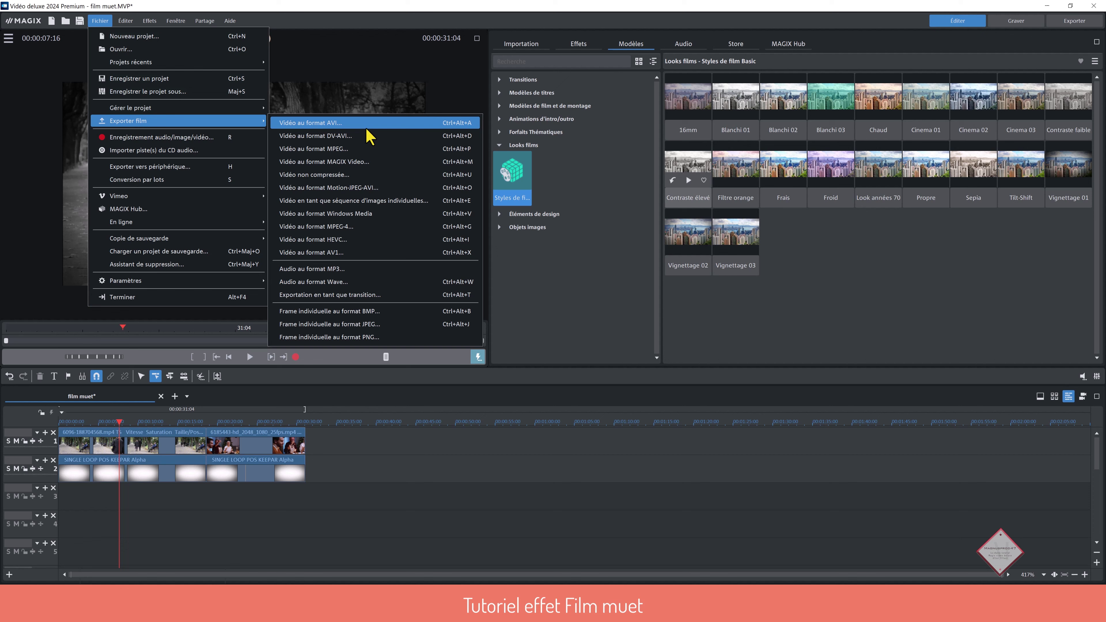
pyautogui.click(377, 227)
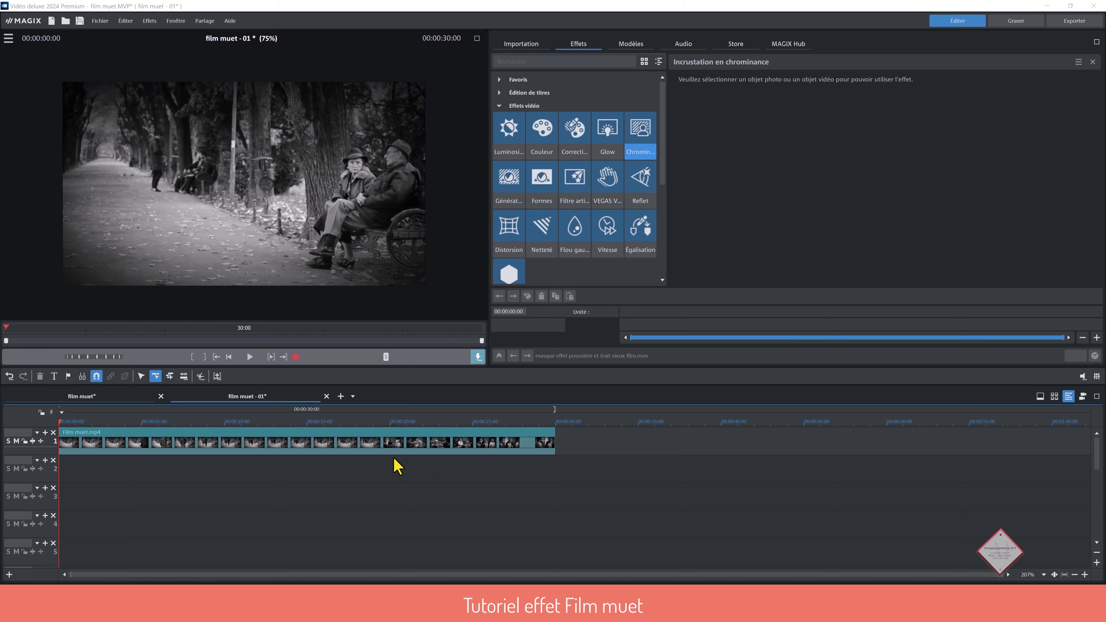
# Step: Place "masque effet poussière et trait vieux film" from the masque folder at the start of track 2 and duplicate it directly behind
pyautogui.click(521, 43)
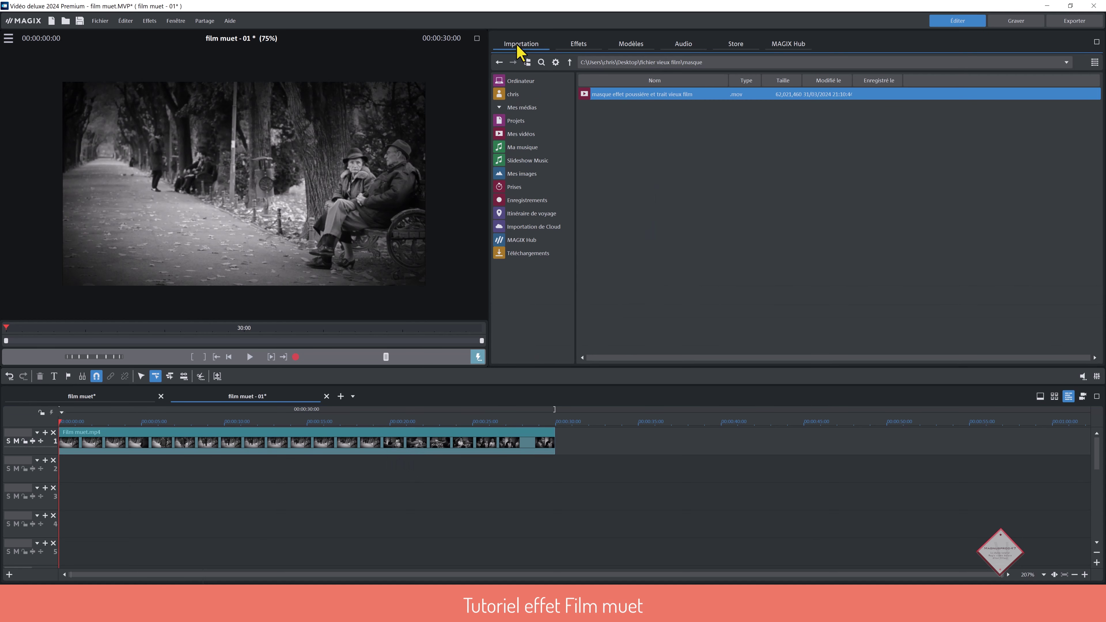
pyautogui.click(569, 62)
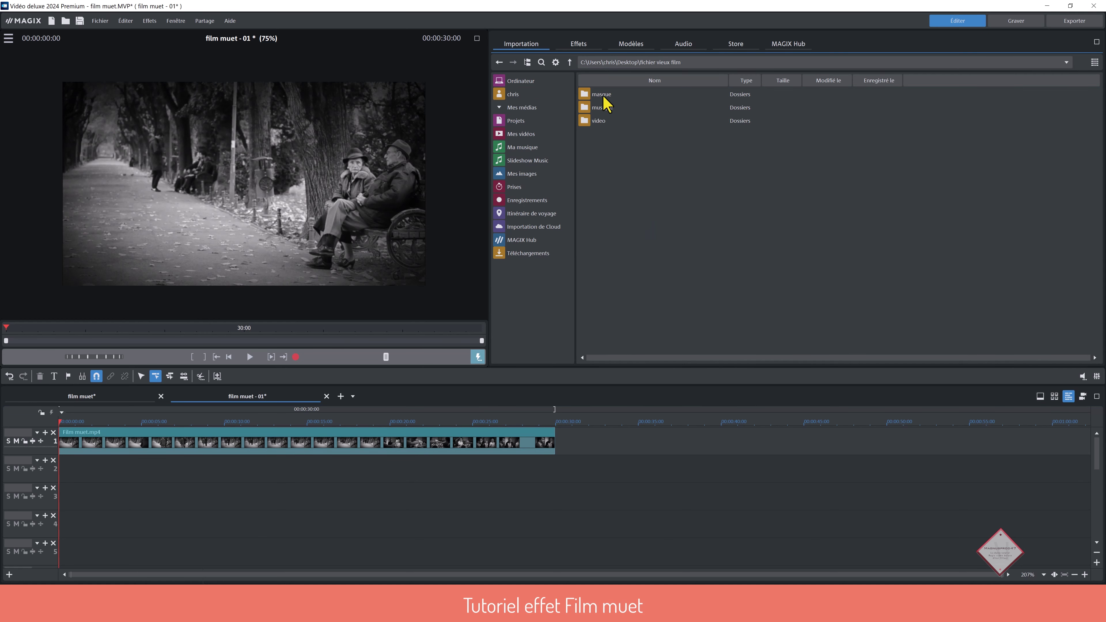
pyautogui.doubleClick(610, 98)
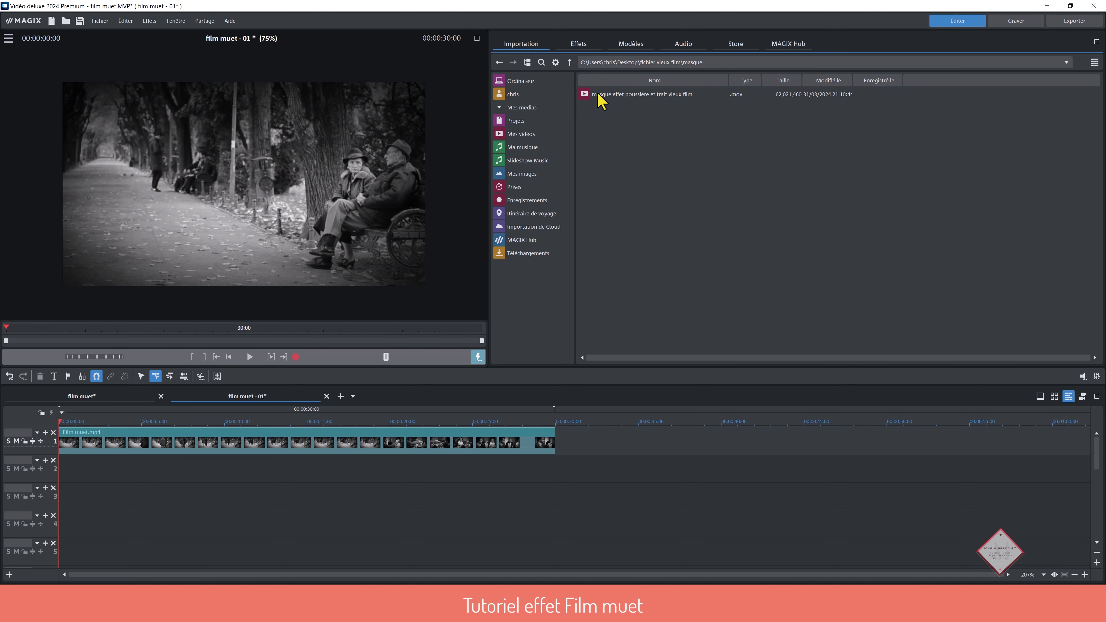
pyautogui.moveTo(615, 94); pyautogui.dragTo(104, 476)
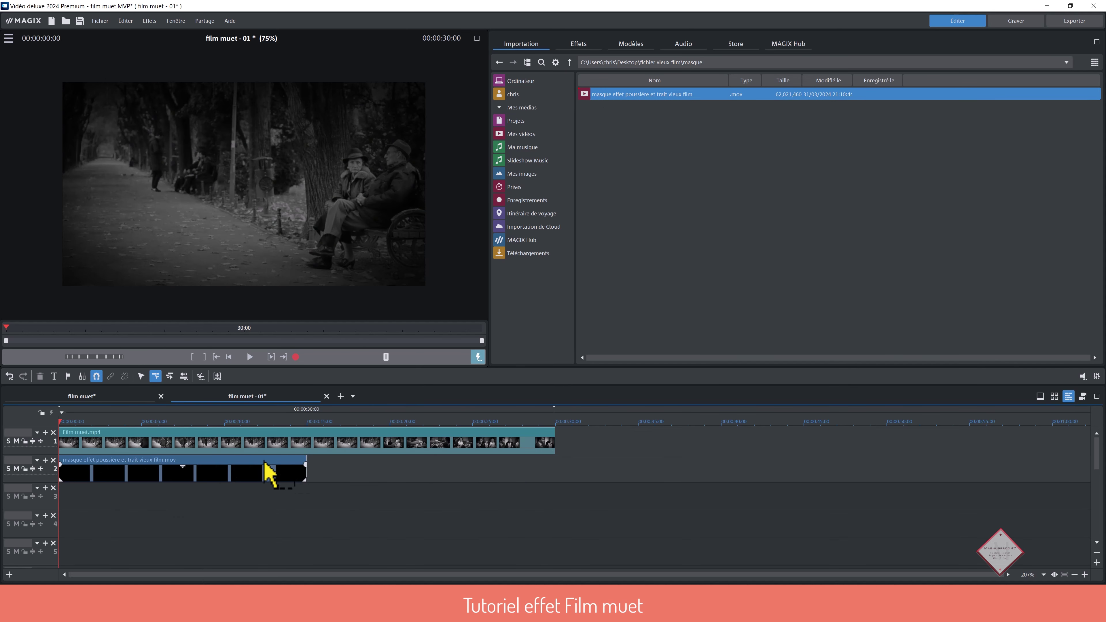
pyautogui.click(296, 471)
pyautogui.moveTo(254, 476); pyautogui.dragTo(442, 459)
# Step: Apply the chroma key Mix mode to both dust-and-scratches mask clips on track 2
pyautogui.moveTo(590, 515); pyautogui.dragTo(175, 465)
pyautogui.click(583, 44)
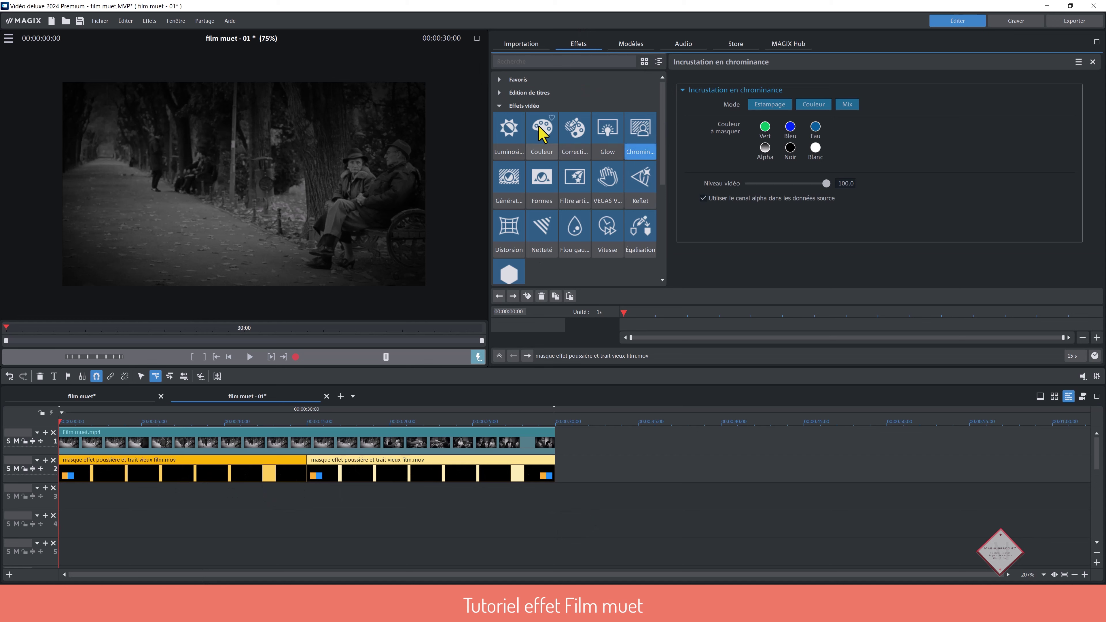
pyautogui.click(847, 105)
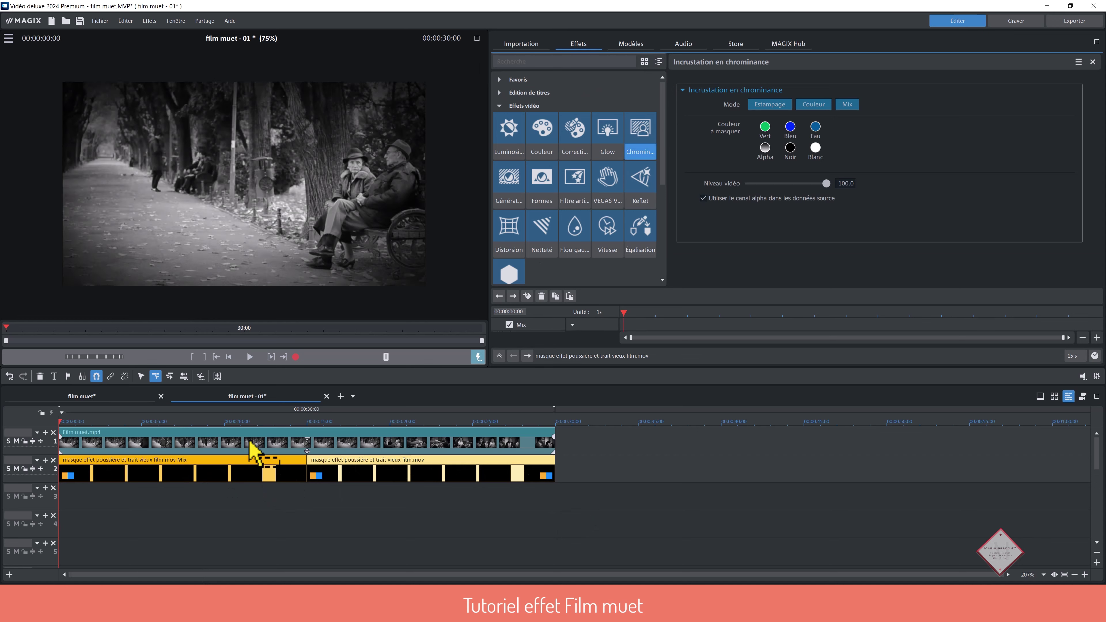
pyautogui.moveTo(60, 423); pyautogui.dragTo(375, 450)
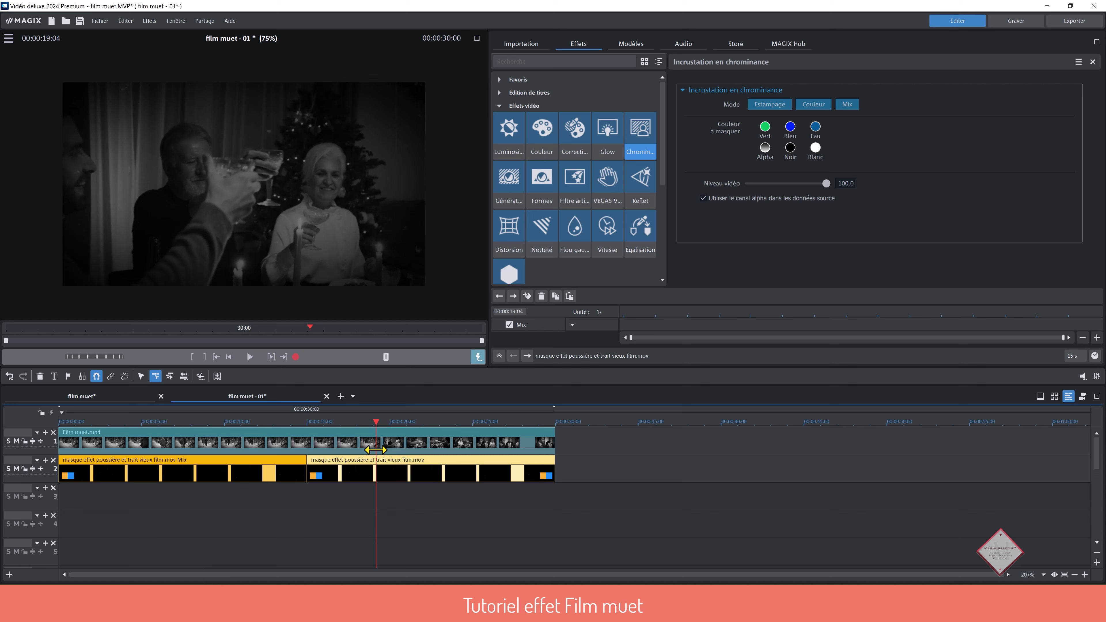
pyautogui.click(392, 479)
pyautogui.click(847, 105)
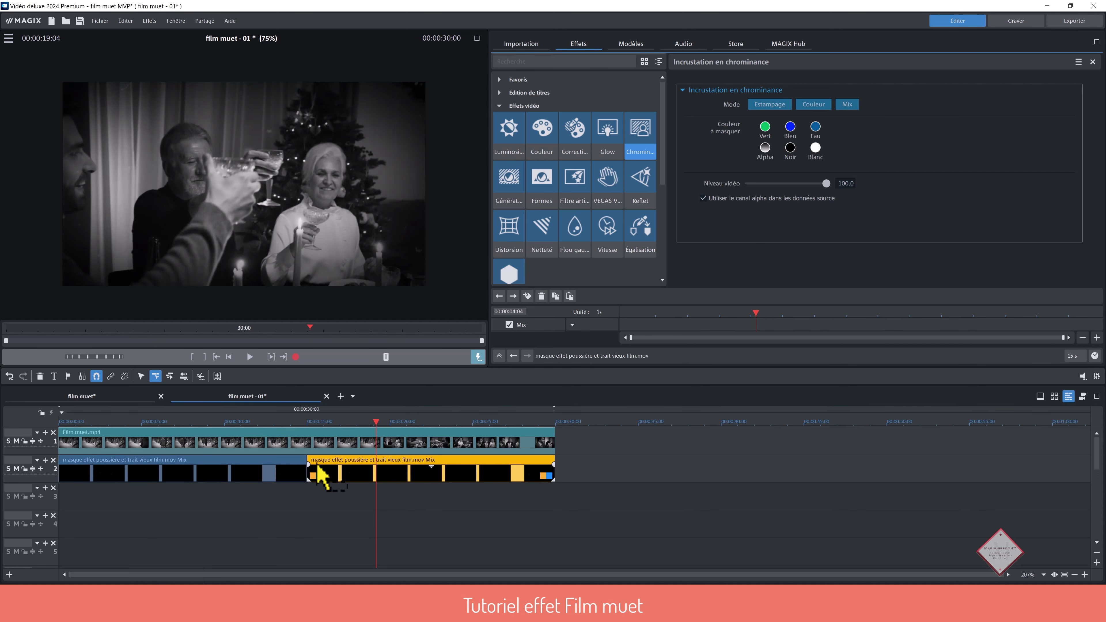
# Step: Check the blended mask over the second clip in the enlarged preview, then play the first clip from 00:00:04:21
pyautogui.click(476, 39)
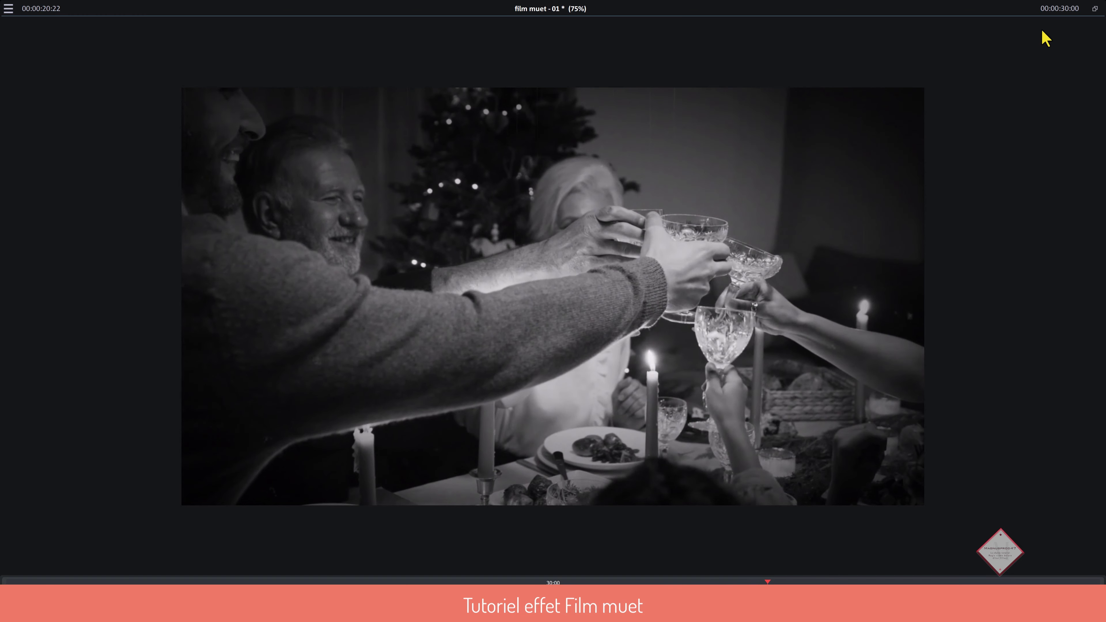
pyautogui.click(1095, 8)
pyautogui.moveTo(407, 423); pyautogui.dragTo(139, 426)
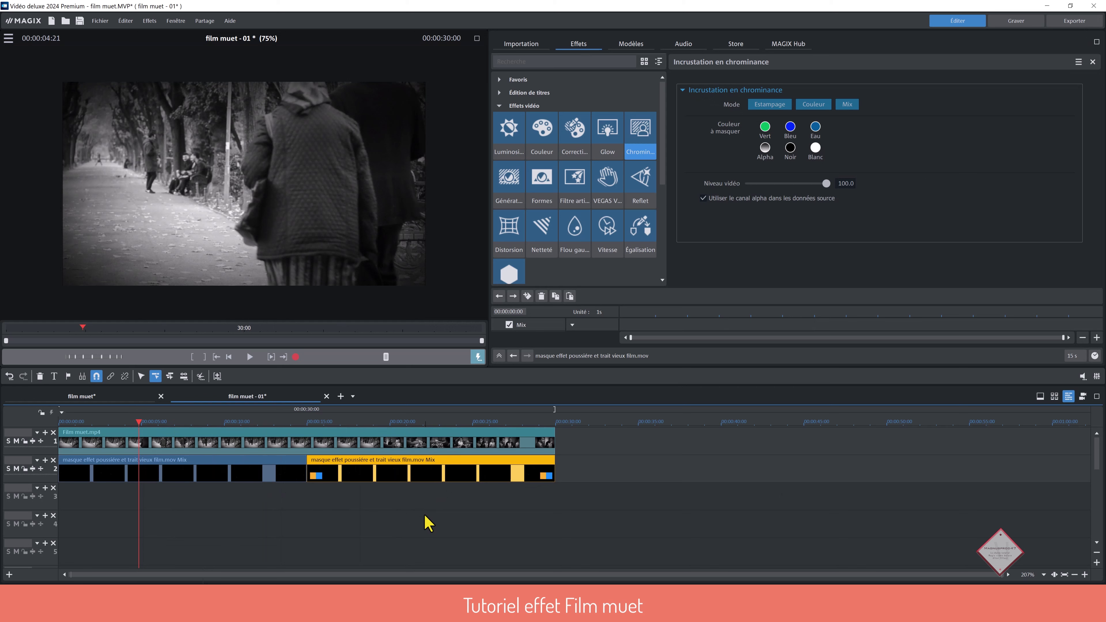
pyautogui.press('space')
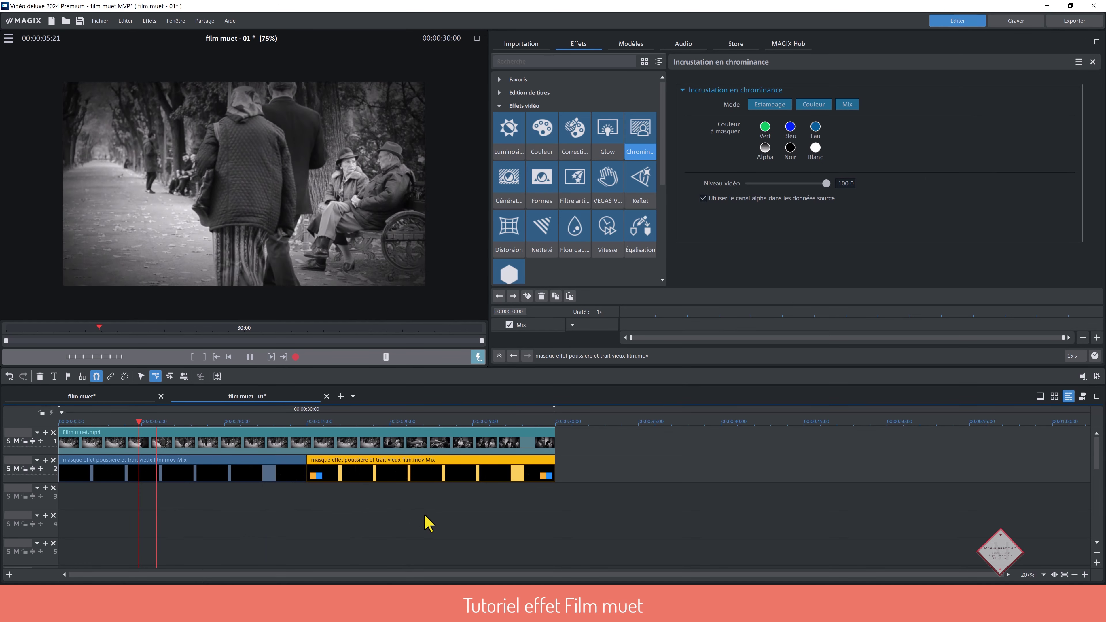
pyautogui.press('space')
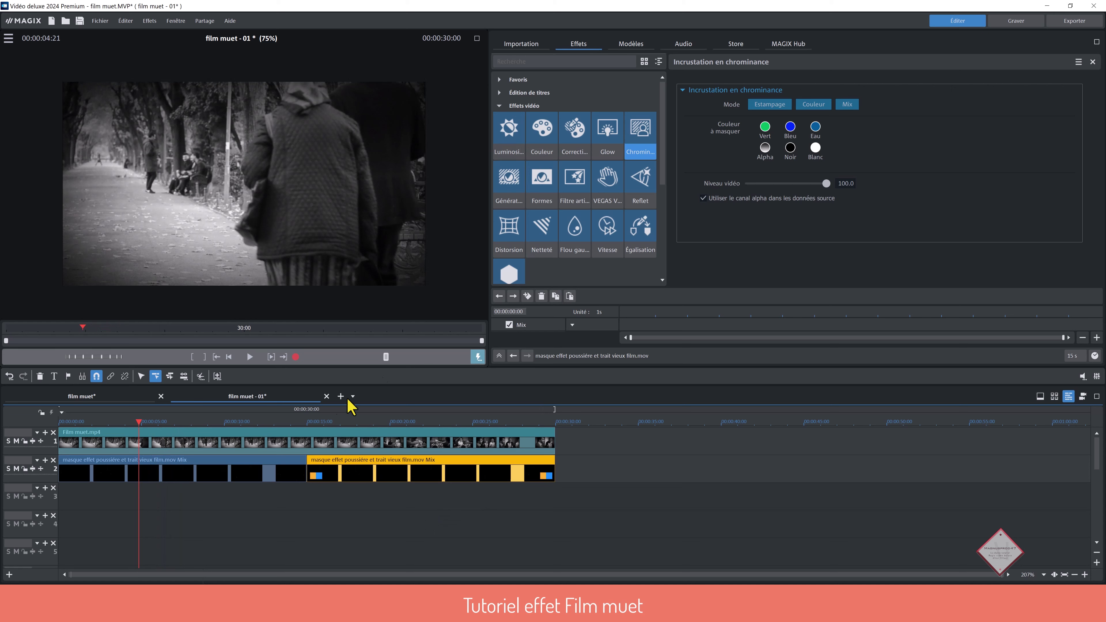
# Step: Set the brightness of the first mask clip on track 2 to 60
pyautogui.click(252, 472)
pyautogui.click(518, 146)
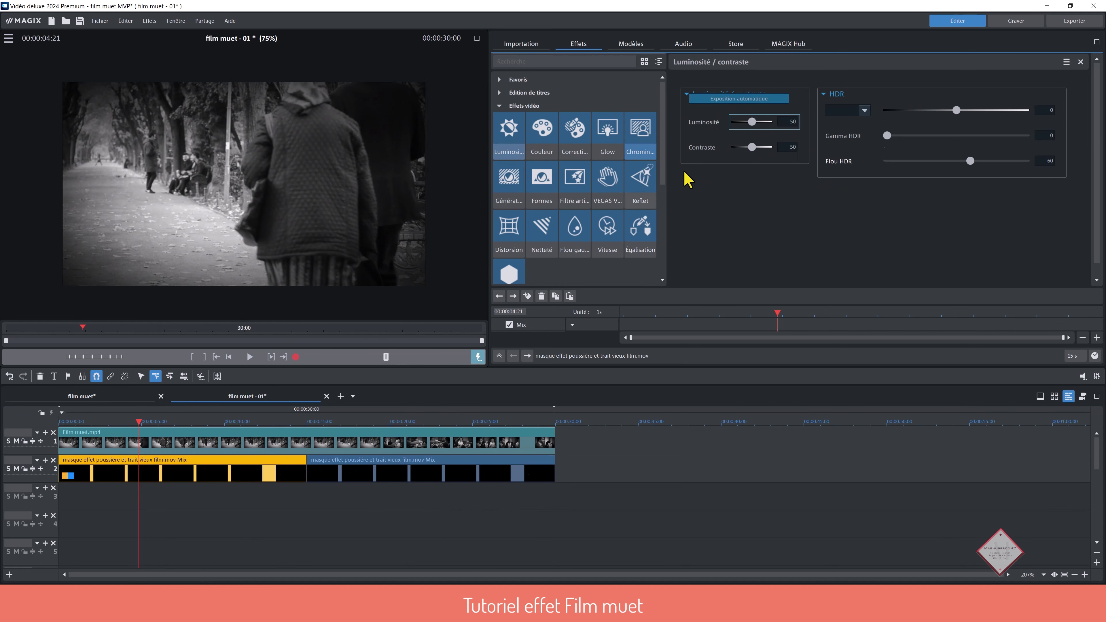
pyautogui.moveTo(750, 130); pyautogui.dragTo(755, 131)
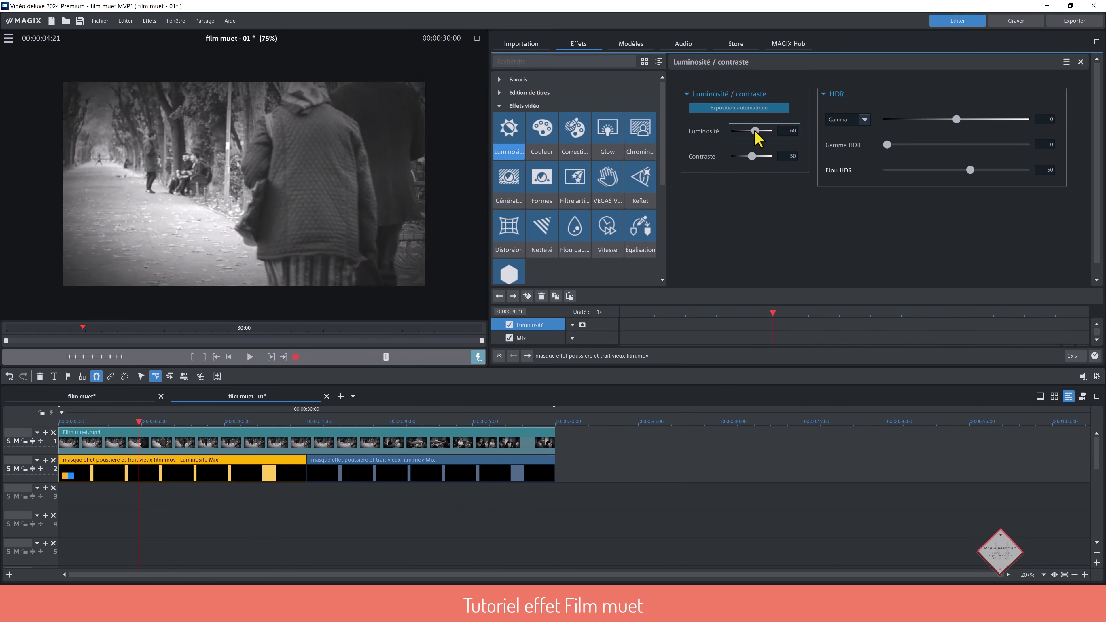